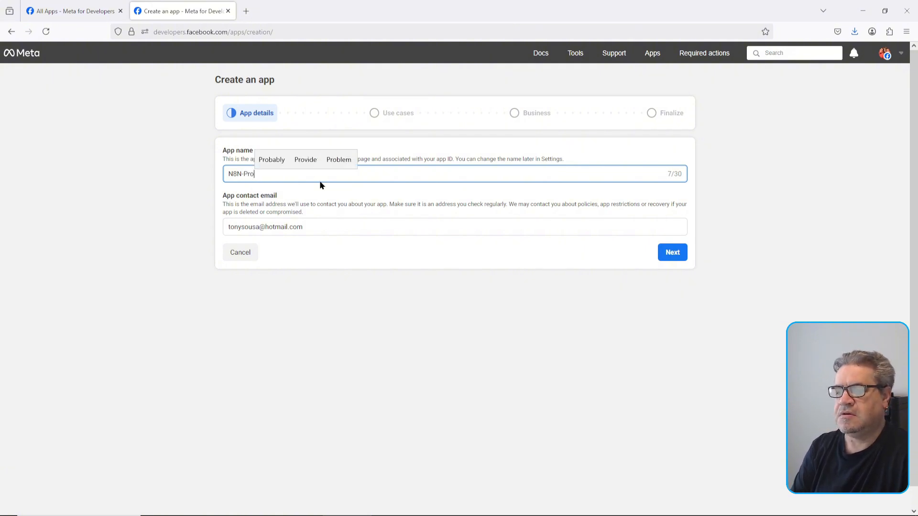
Name the new app N8N-Project and choose Other as its use case
{"action": "type", "text": "ject"}
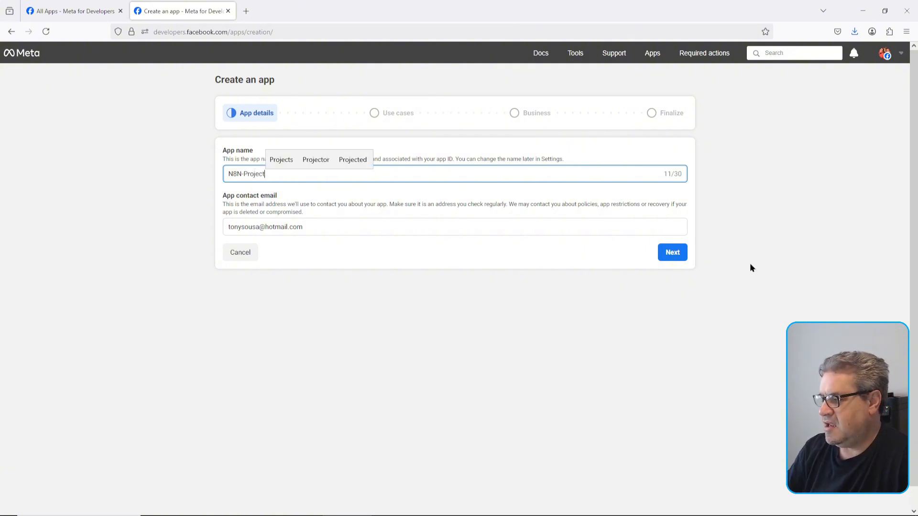
{"action": "left_click", "coordinate": [676, 257]}
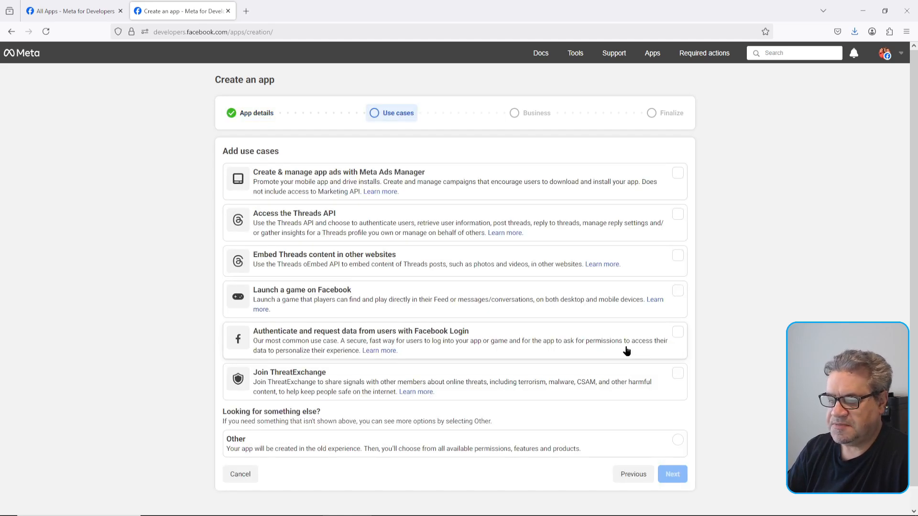
{"action": "scroll", "coordinate": [338, 423], "scroll_direction": "down", "scroll_amount": 1}
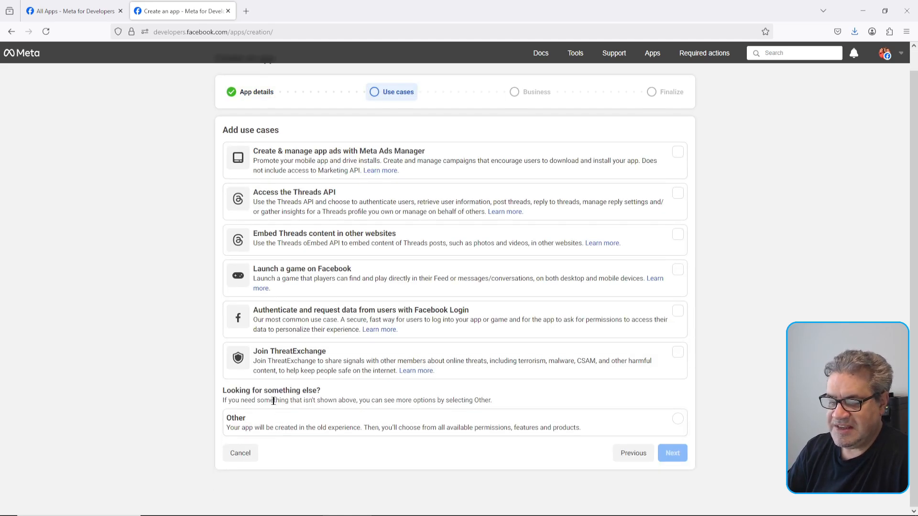
{"action": "left_click", "coordinate": [271, 429]}
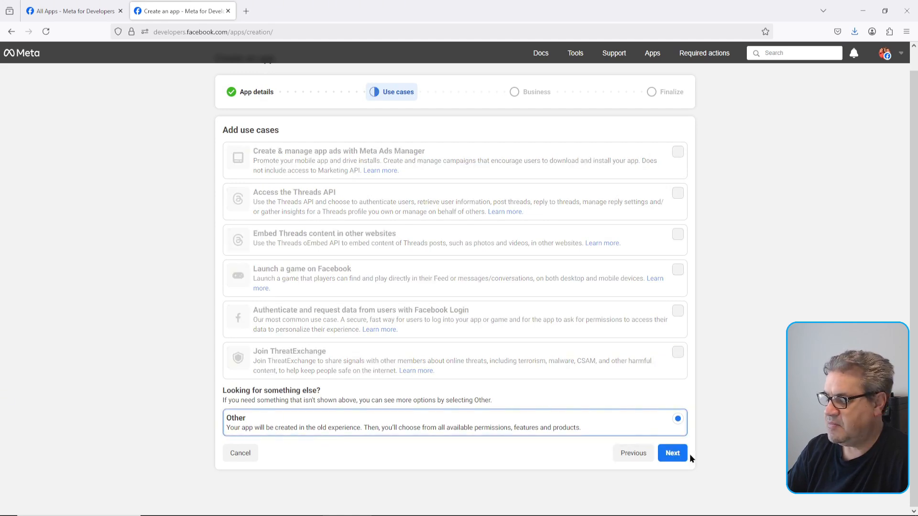
{"action": "left_click", "coordinate": [674, 455]}
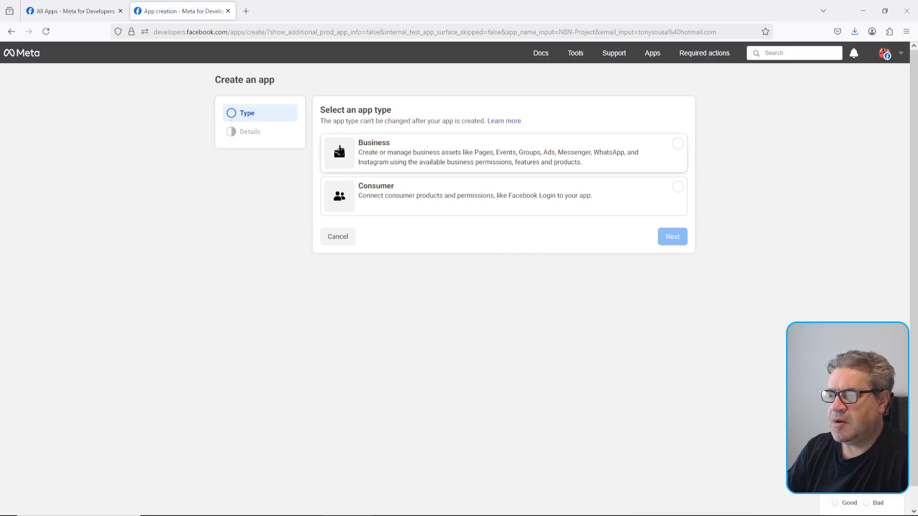
Set the app type to Business and create the app without a business portfolio
{"action": "left_click", "coordinate": [340, 151]}
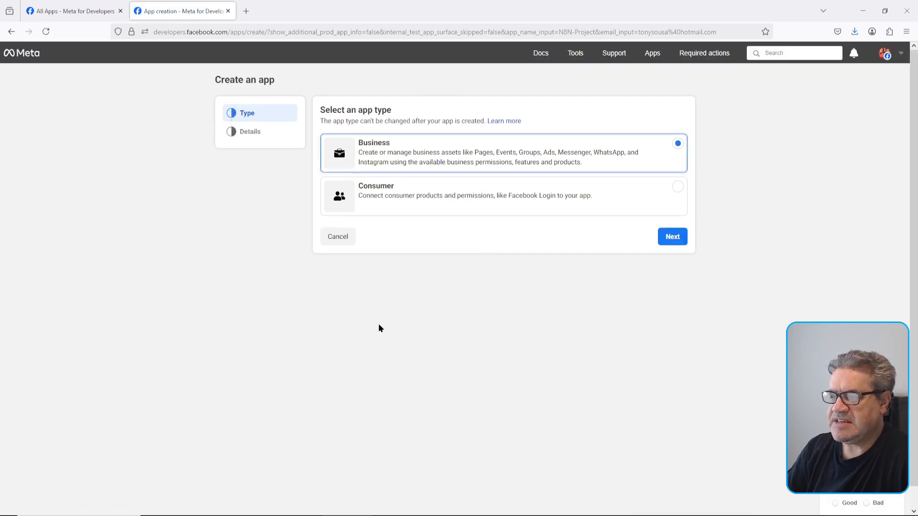
{"action": "left_click", "coordinate": [661, 243]}
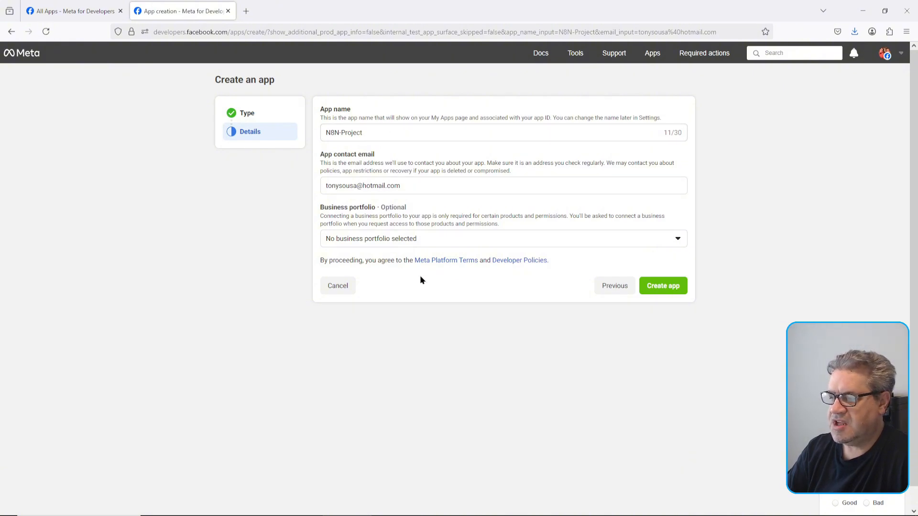
{"action": "left_click", "coordinate": [664, 287]}
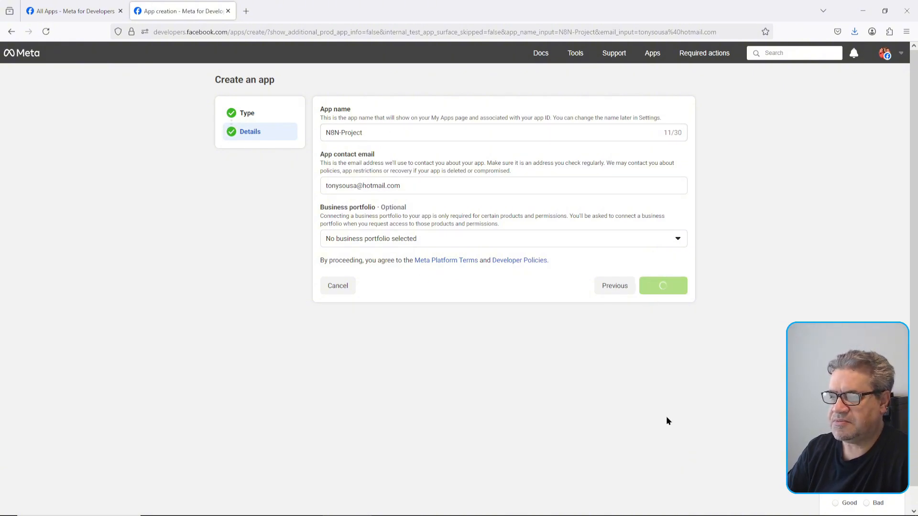
{"action": "mouse_move", "coordinate": [543, 515]}
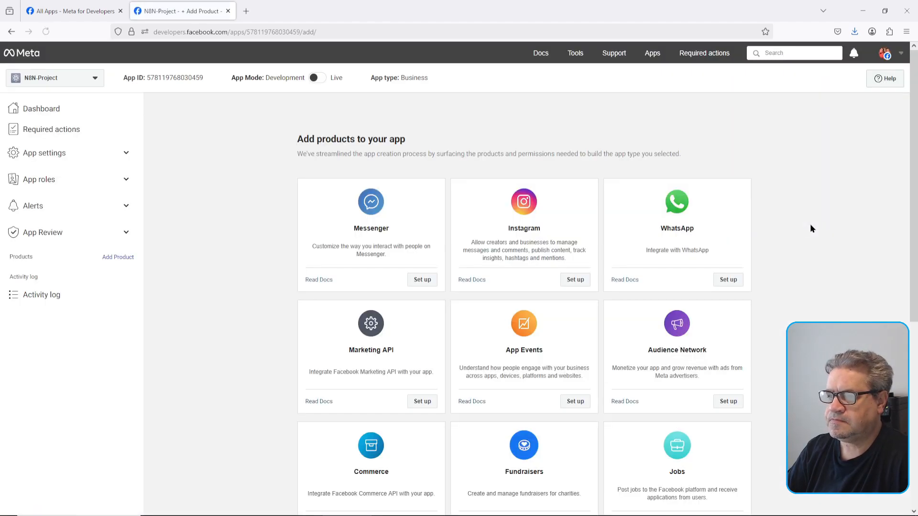
Set up the Facebook Login for Business product for the app and save its default settings
{"action": "scroll", "coordinate": [775, 258], "scroll_direction": "down", "scroll_amount": 5}
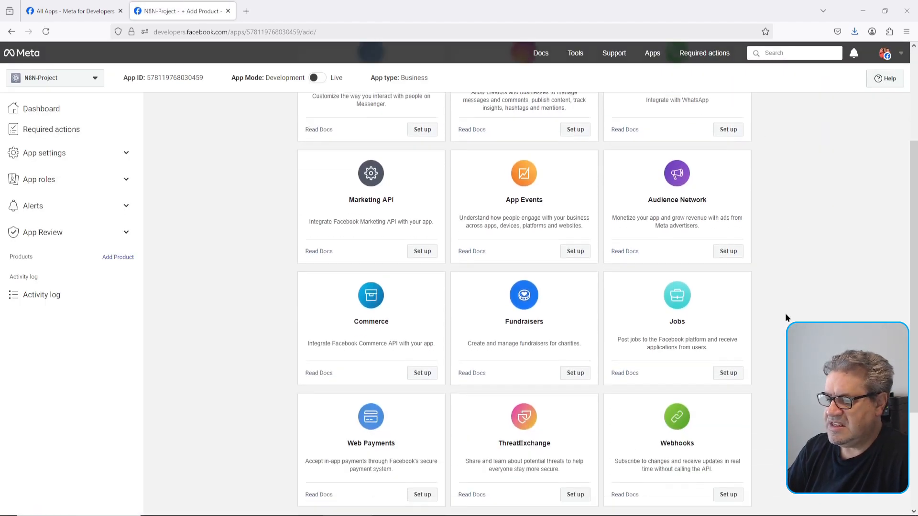
{"action": "scroll", "coordinate": [784, 325], "scroll_direction": "up", "scroll_amount": 4}
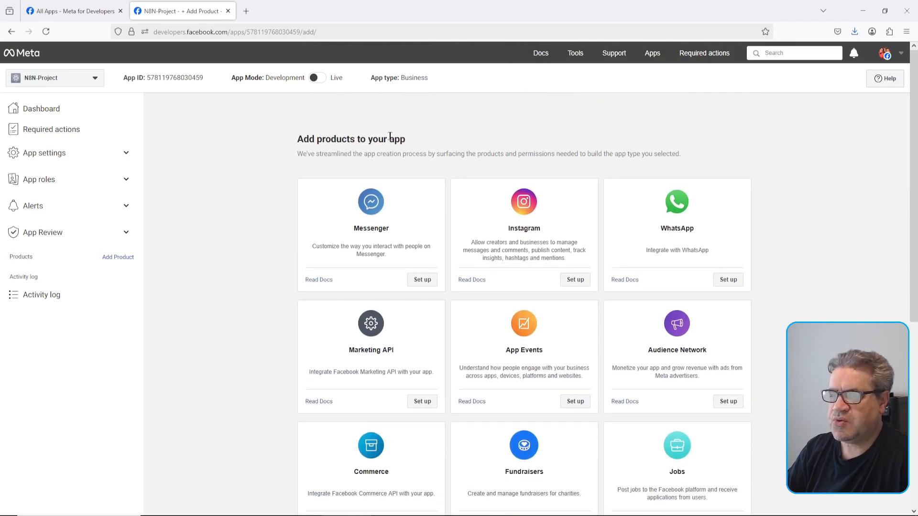
{"action": "scroll", "coordinate": [726, 193], "scroll_direction": "down", "scroll_amount": 1}
{"action": "scroll", "coordinate": [775, 239], "scroll_direction": "down", "scroll_amount": 5}
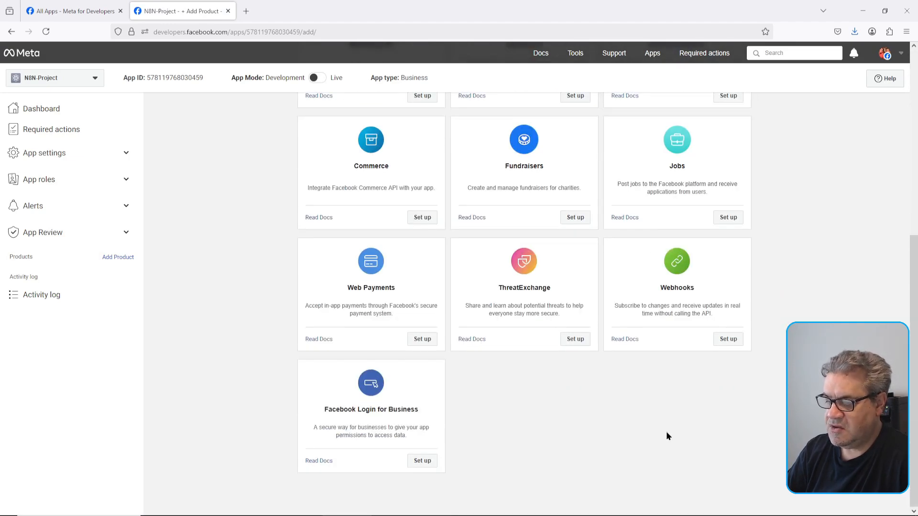
{"action": "left_click", "coordinate": [423, 462]}
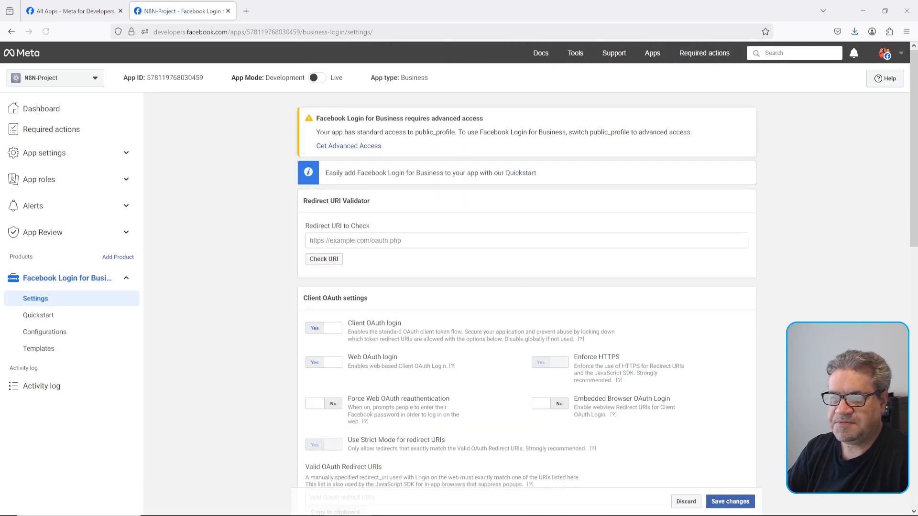
{"action": "left_click", "coordinate": [730, 502]}
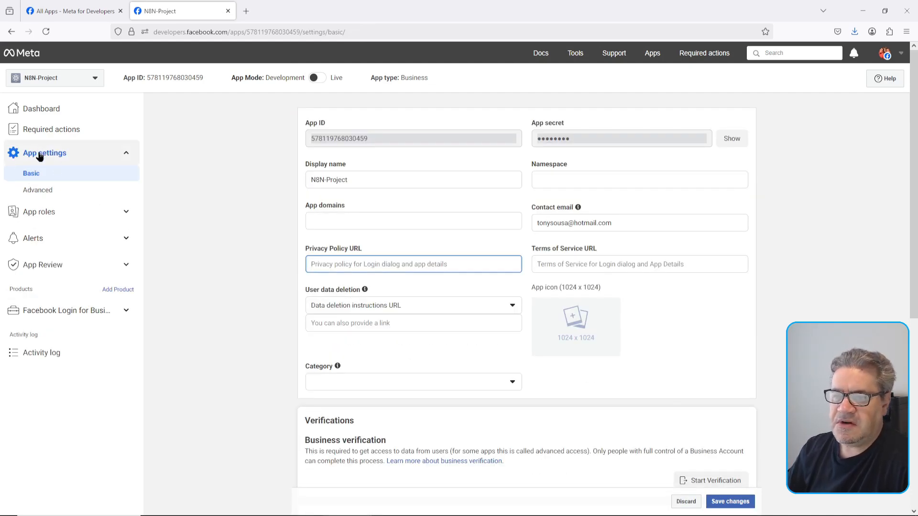
{"action": "left_click", "coordinate": [332, 266]}
{"action": "left_click", "coordinate": [433, 277]}
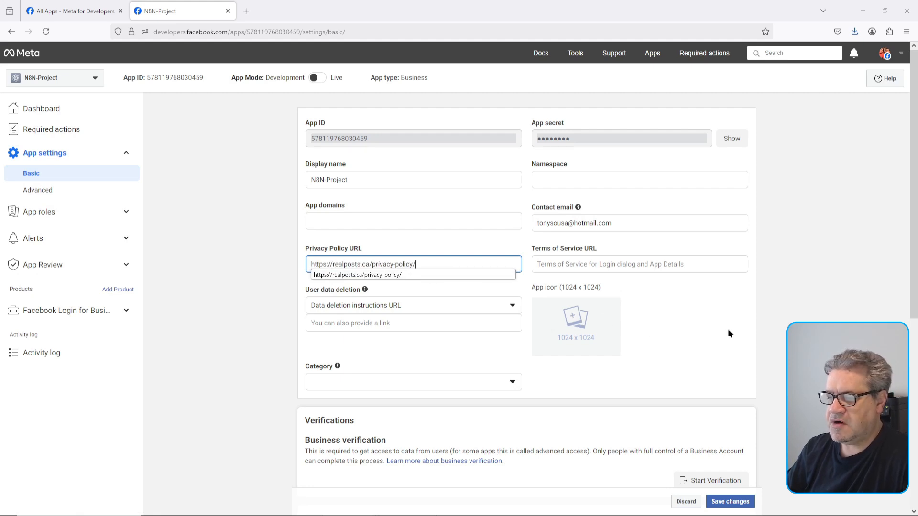
{"action": "left_click", "coordinate": [720, 365]}
{"action": "left_click", "coordinate": [731, 502]}
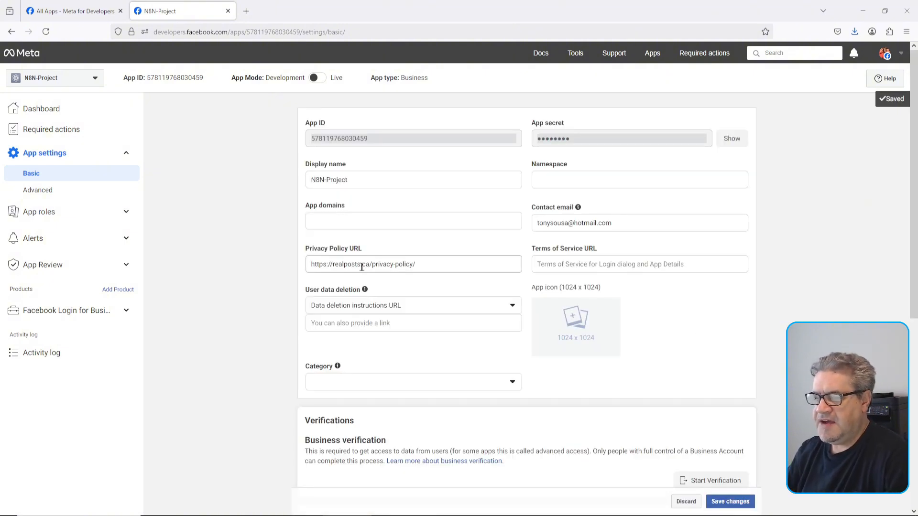
Switch the app mode from Development to Live and save the app settings
{"action": "mouse_move", "coordinate": [240, 75]}
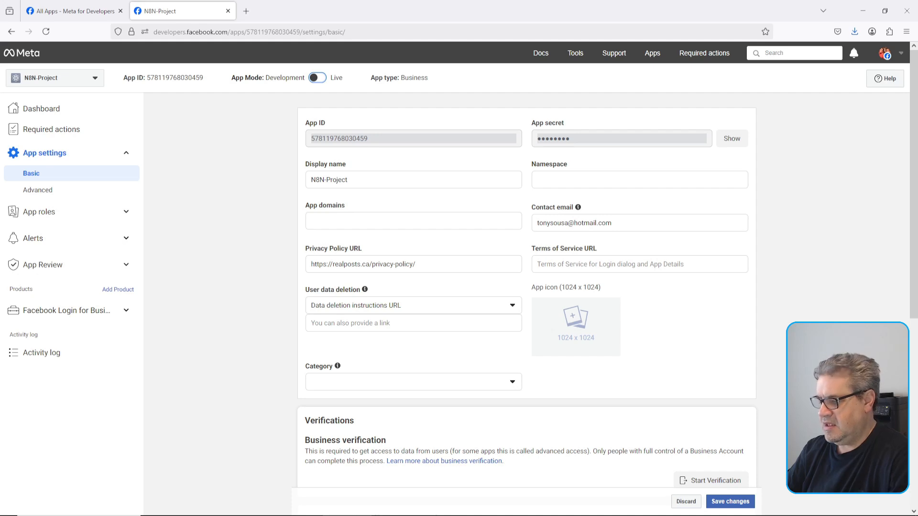
{"action": "left_click", "coordinate": [319, 78]}
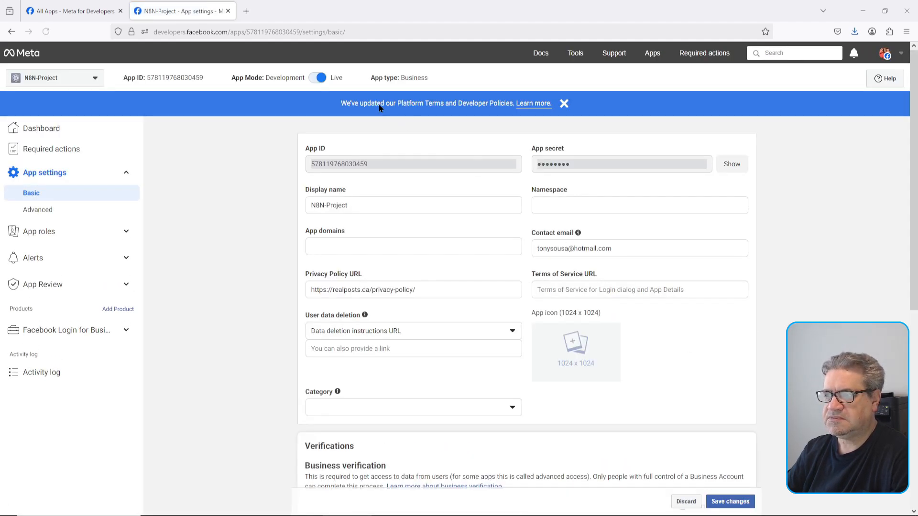
{"action": "left_click", "coordinate": [729, 502]}
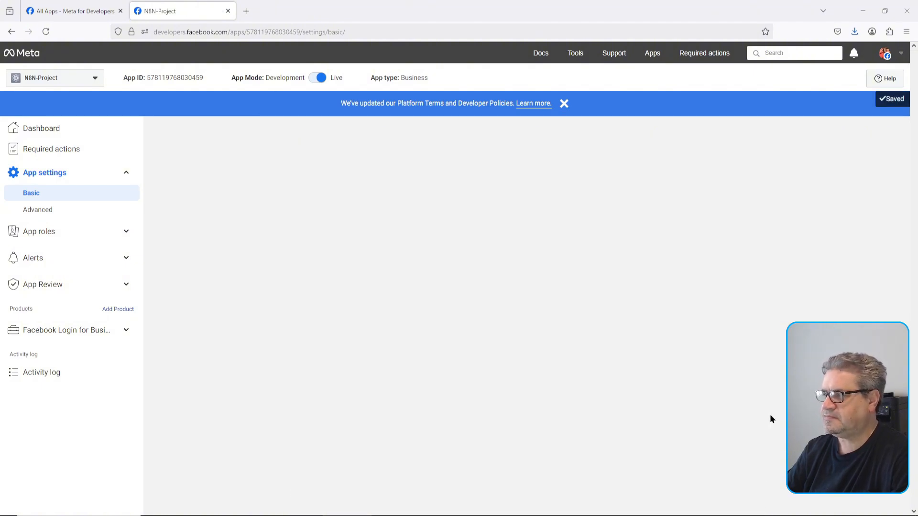
Open the Graph API Explorer in a new browser tab and select N8N-Project as the Meta App
{"action": "scroll", "coordinate": [862, 212], "scroll_direction": "down", "scroll_amount": 5}
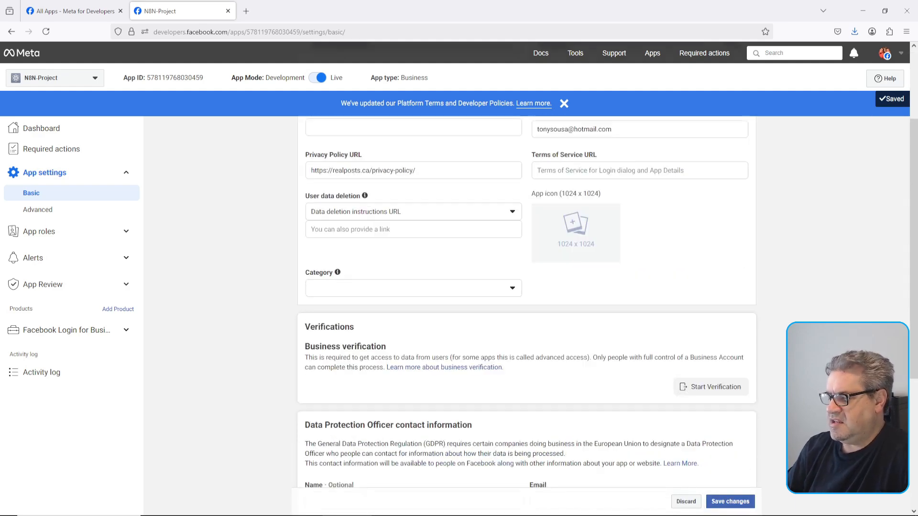
{"action": "scroll", "coordinate": [693, 167], "scroll_direction": "up", "scroll_amount": 5}
{"action": "left_click", "coordinate": [585, 58]}
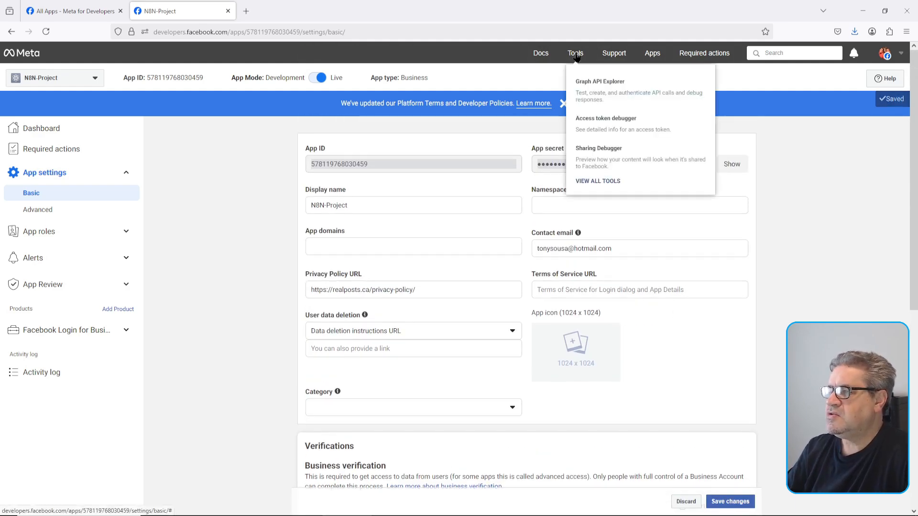
{"action": "right_click", "coordinate": [601, 82]}
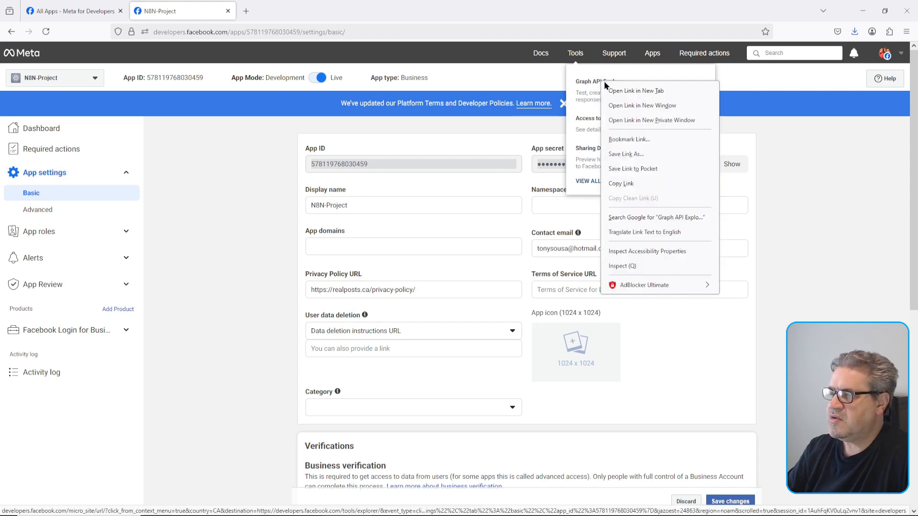
{"action": "left_click", "coordinate": [648, 93]}
{"action": "left_click", "coordinate": [265, 5]}
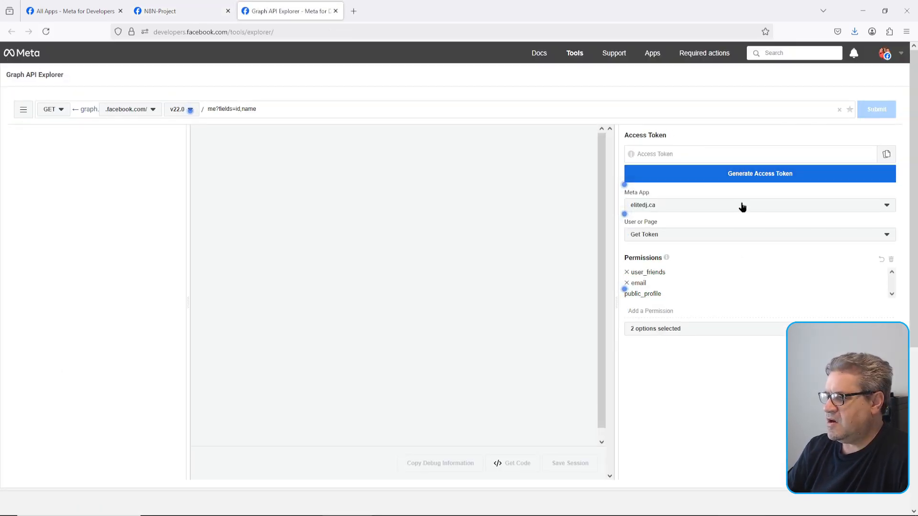
{"action": "left_click", "coordinate": [725, 210]}
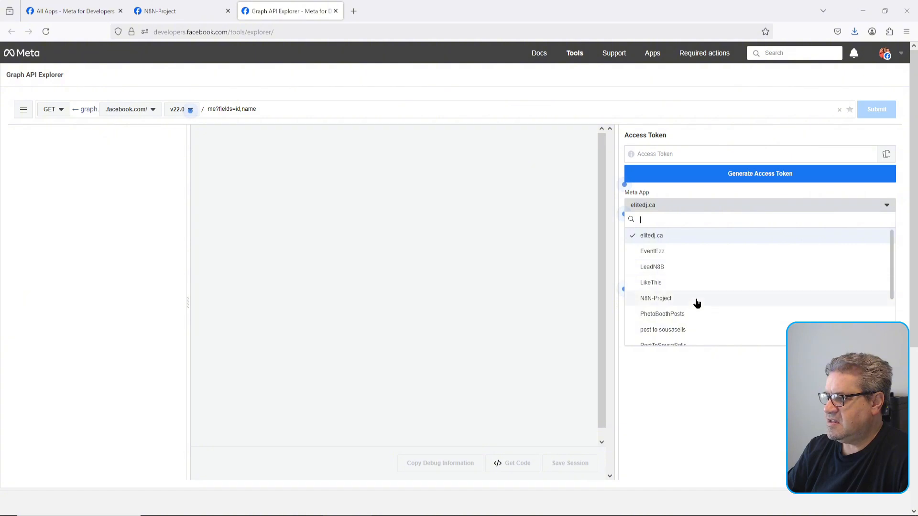
{"action": "left_click", "coordinate": [667, 300]}
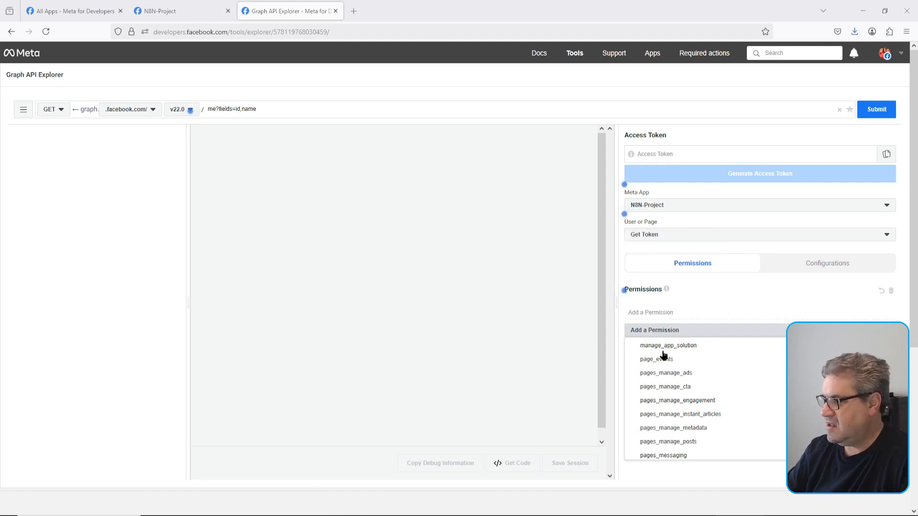
Add the pages_show_list permission from Events Groups Pages to the access token request
{"action": "scroll", "coordinate": [631, 383], "scroll_direction": "up", "scroll_amount": 3}
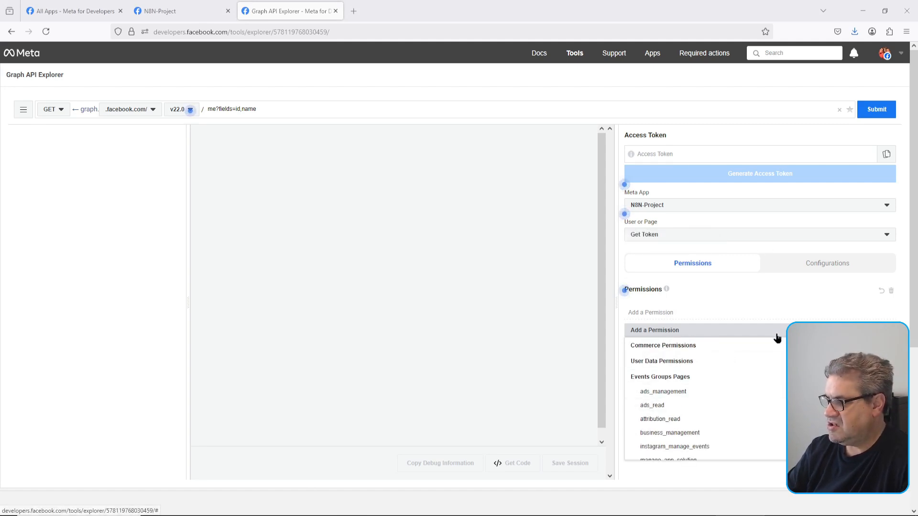
{"action": "scroll", "coordinate": [775, 335], "scroll_direction": "down", "scroll_amount": 2}
{"action": "scroll", "coordinate": [771, 316], "scroll_direction": "down", "scroll_amount": 3}
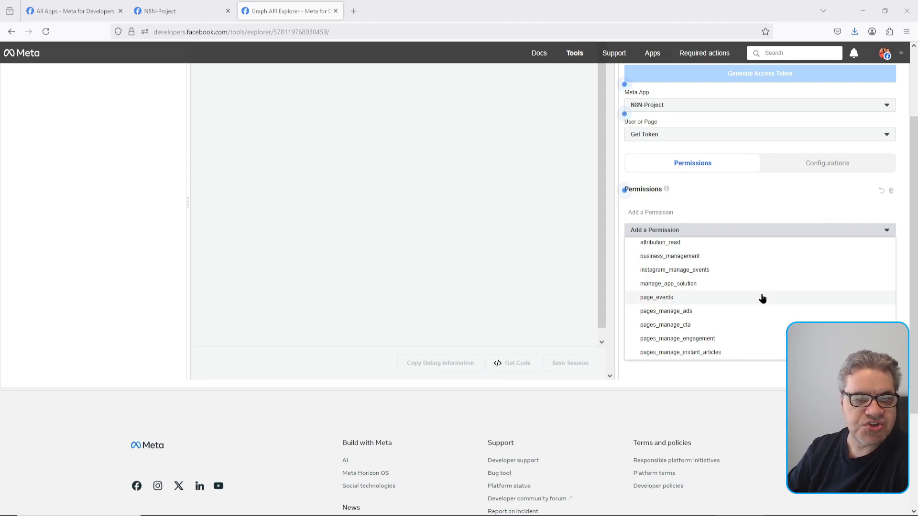
{"action": "scroll", "coordinate": [762, 300], "scroll_direction": "down", "scroll_amount": 3}
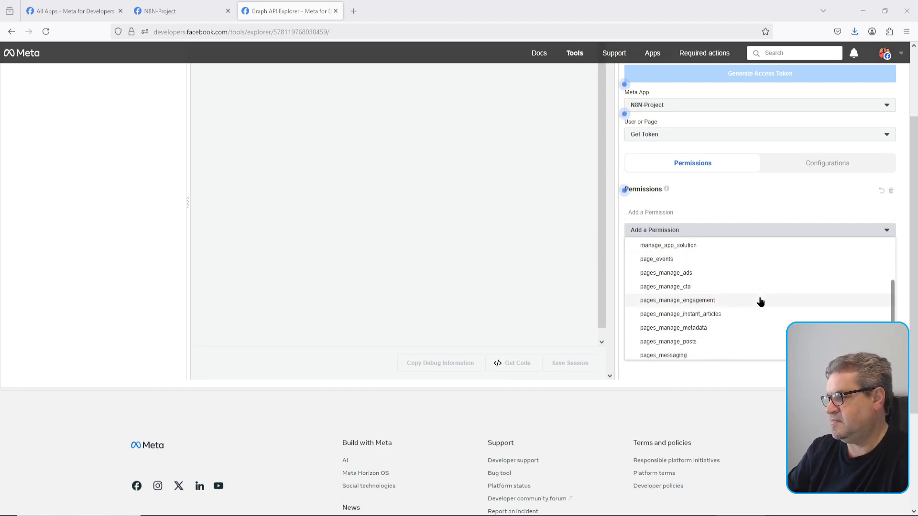
{"action": "scroll", "coordinate": [740, 298], "scroll_direction": "down", "scroll_amount": 2}
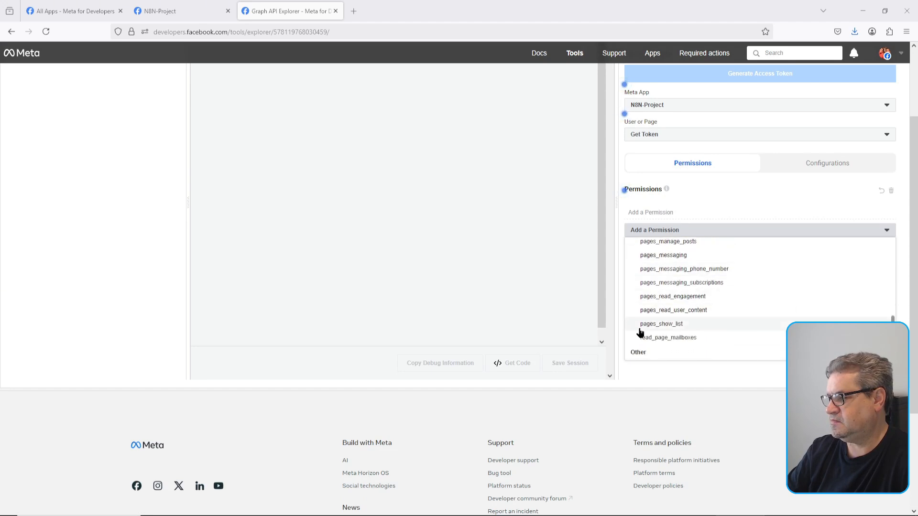
{"action": "left_click", "coordinate": [631, 329]}
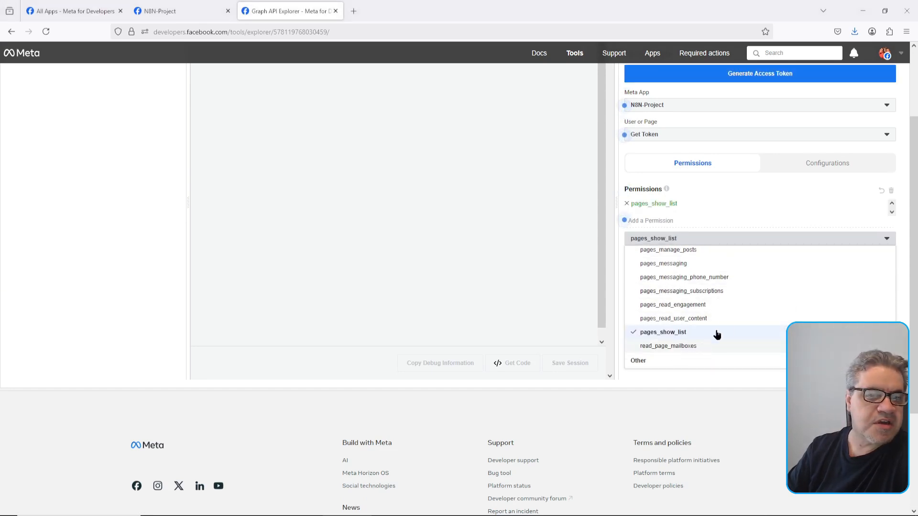
Add the business_management and pages_read_engagement permissions to the access token request
{"action": "scroll", "coordinate": [751, 301], "scroll_direction": "up", "scroll_amount": 5}
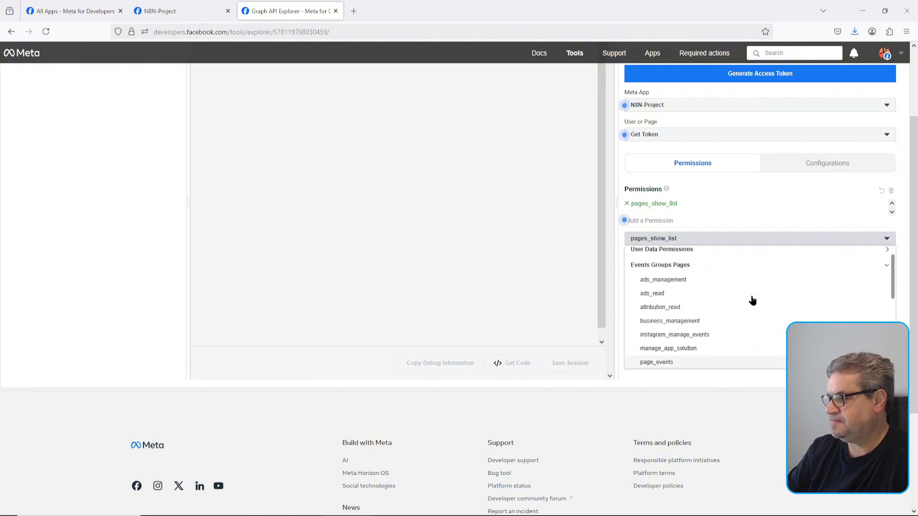
{"action": "scroll", "coordinate": [750, 302], "scroll_direction": "up", "scroll_amount": 1}
{"action": "scroll", "coordinate": [717, 311], "scroll_direction": "down", "scroll_amount": 2}
{"action": "left_click", "coordinate": [639, 304]}
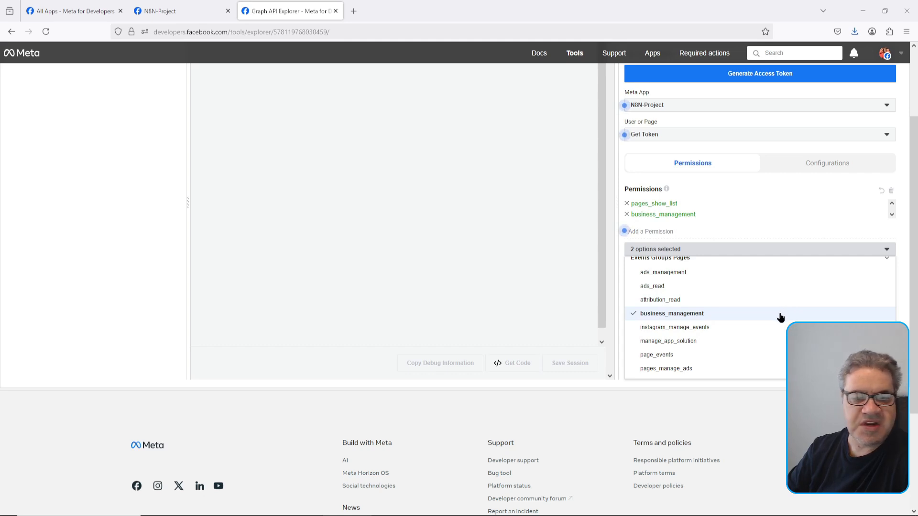
{"action": "scroll", "coordinate": [780, 317], "scroll_direction": "down", "scroll_amount": 4}
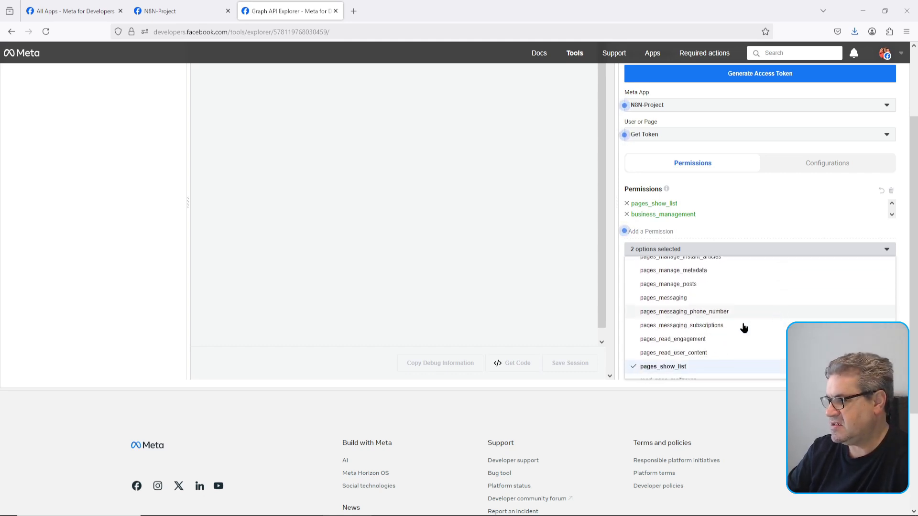
{"action": "left_click", "coordinate": [632, 340]}
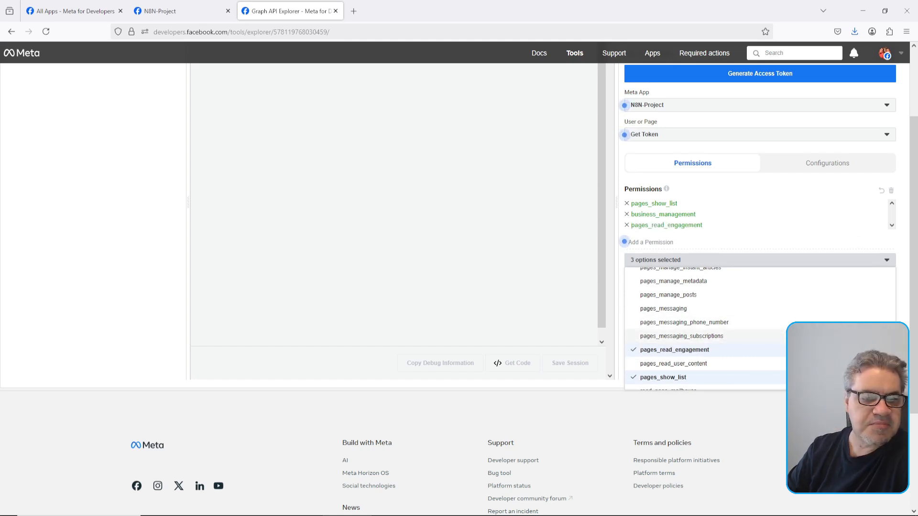
{"action": "scroll", "coordinate": [702, 335], "scroll_direction": "down", "scroll_amount": 2}
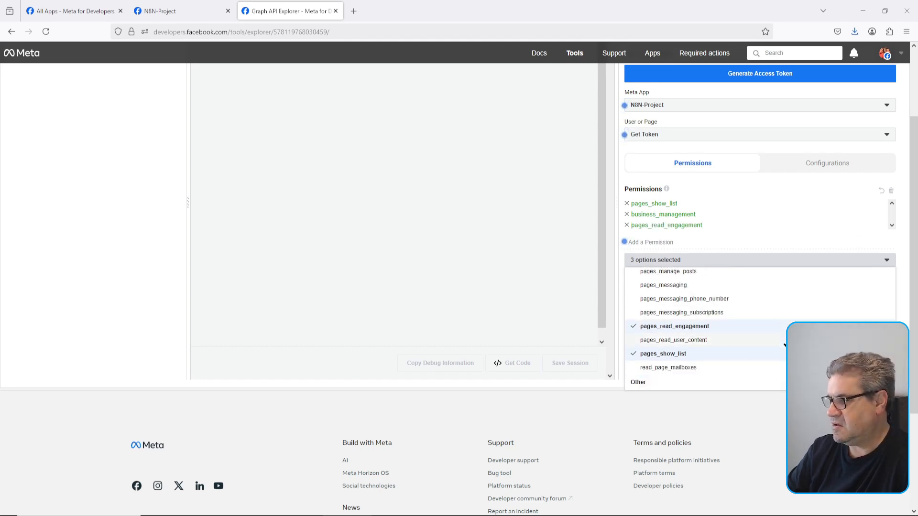
Add the pages_manage_posts permission and start generating the access token, continuing with the current Facebook account
{"action": "scroll", "coordinate": [703, 352], "scroll_direction": "up", "scroll_amount": 3}
{"action": "left_click", "coordinate": [630, 311]}
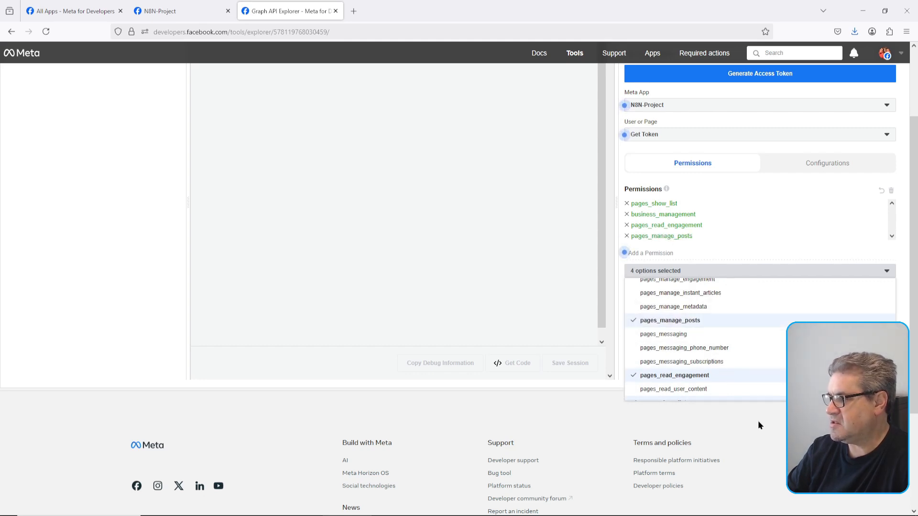
{"action": "left_click", "coordinate": [780, 77]}
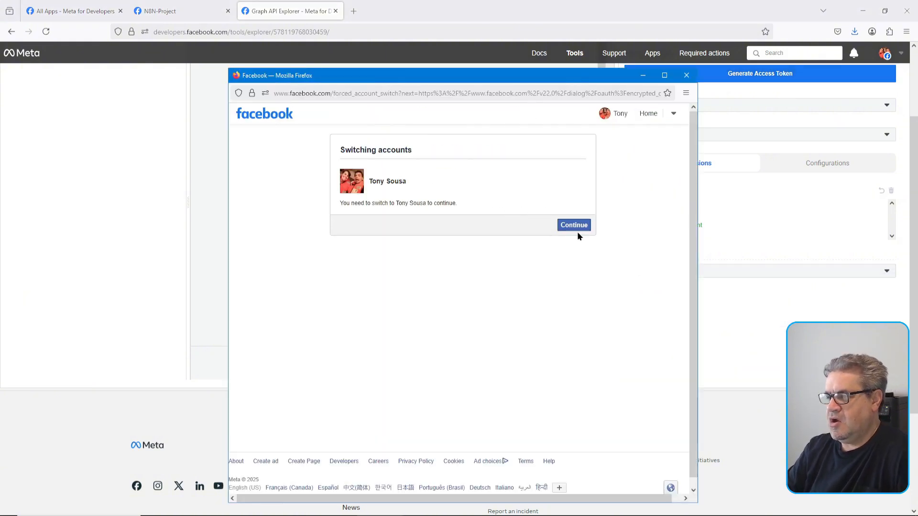
{"action": "left_click", "coordinate": [576, 230]}
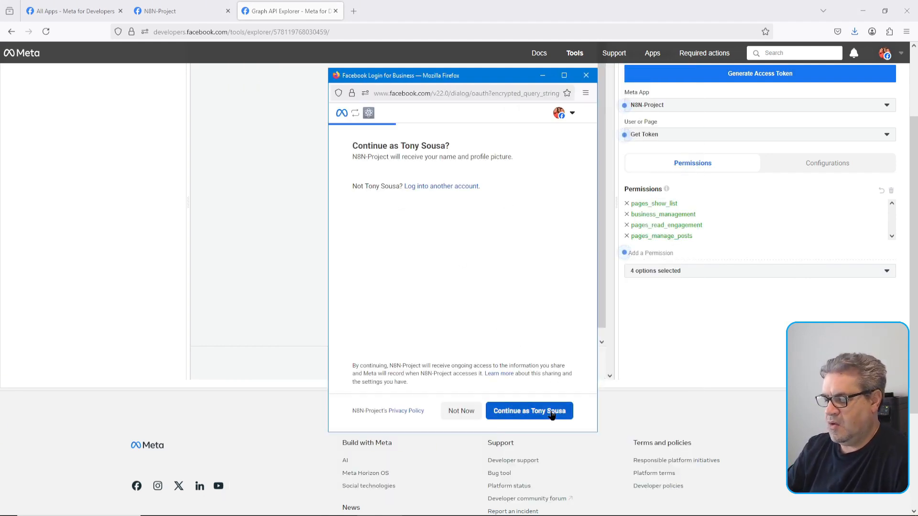
{"action": "left_click", "coordinate": [552, 414]}
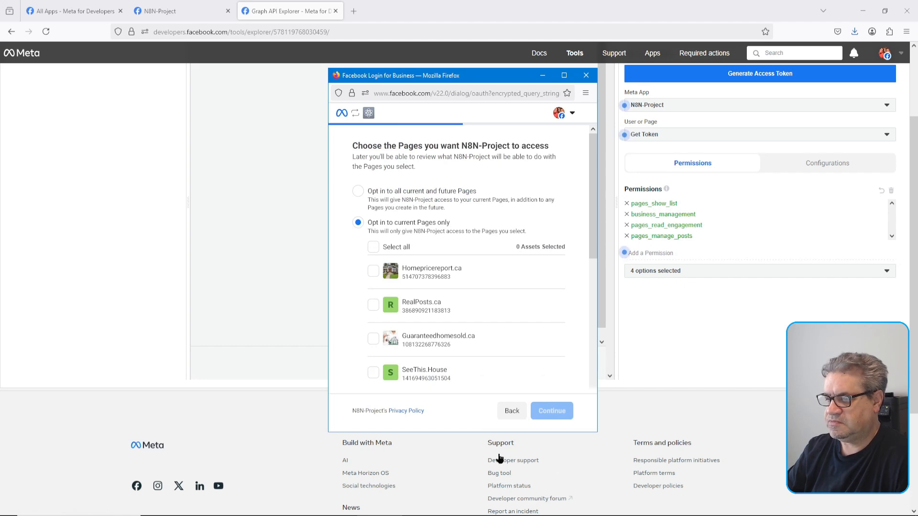
Grant N8N-Project access to the RealPosts.ca Page only and proceed to the business selection
{"action": "scroll", "coordinate": [483, 282], "scroll_direction": "down", "scroll_amount": 1}
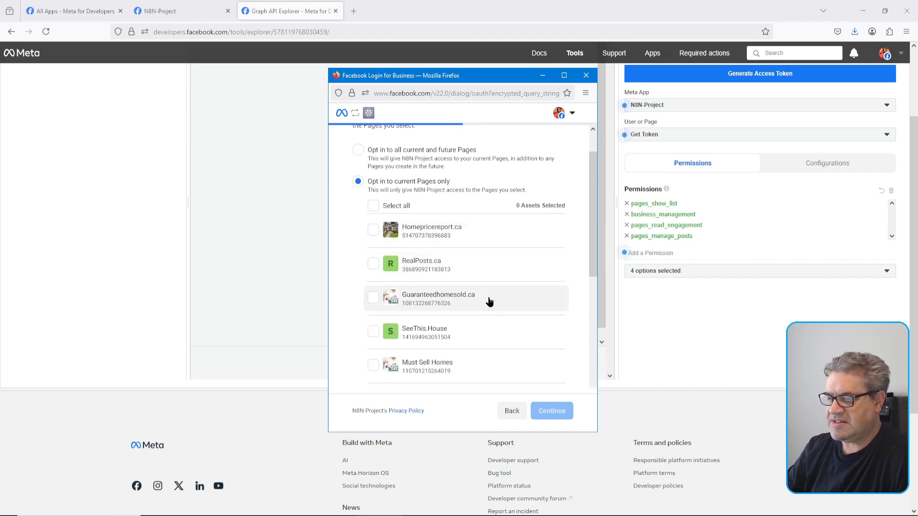
{"action": "left_click", "coordinate": [374, 264]}
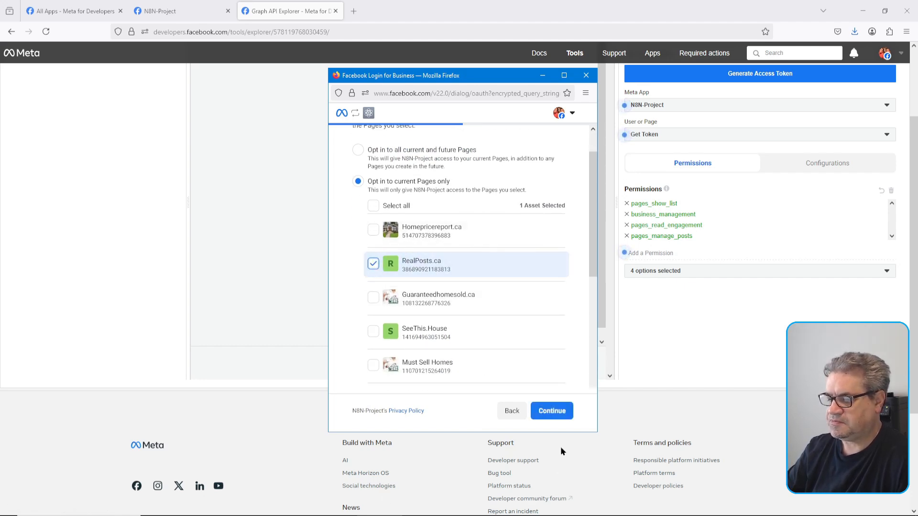
{"action": "left_click", "coordinate": [552, 414]}
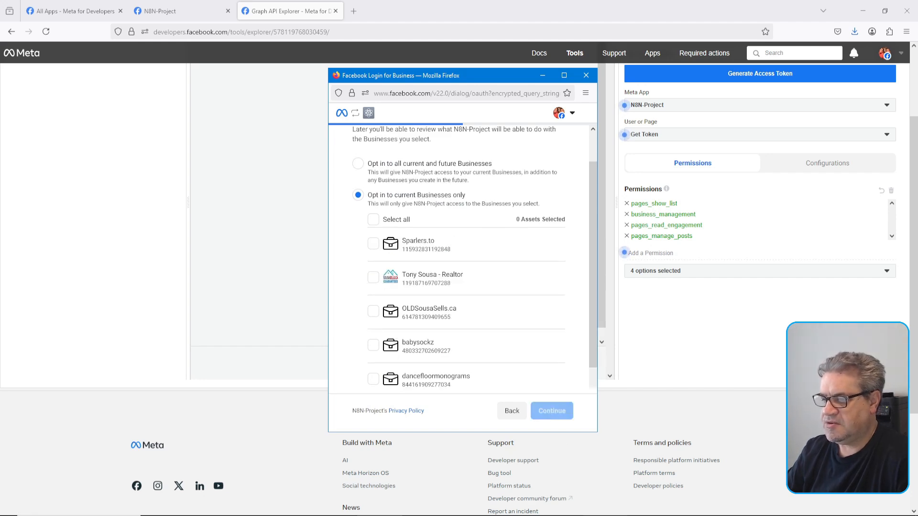
{"action": "left_click", "coordinate": [357, 164]}
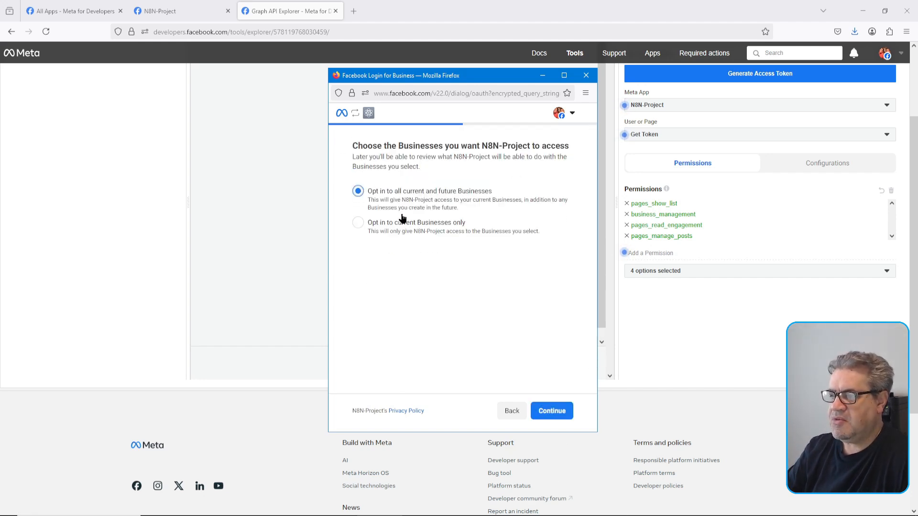
{"action": "left_click", "coordinate": [356, 225]}
{"action": "left_click", "coordinate": [360, 205]}
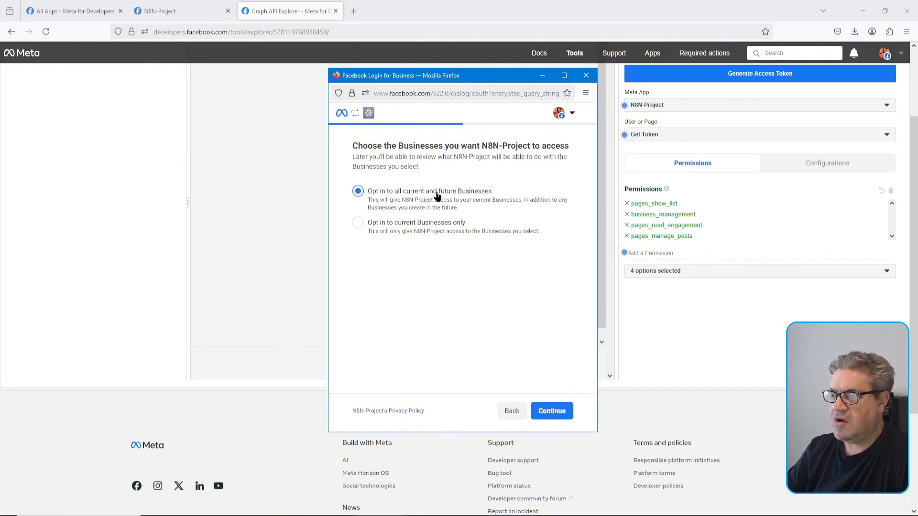
{"action": "left_click", "coordinate": [358, 223]}
{"action": "scroll", "coordinate": [483, 288], "scroll_direction": "down", "scroll_amount": 3}
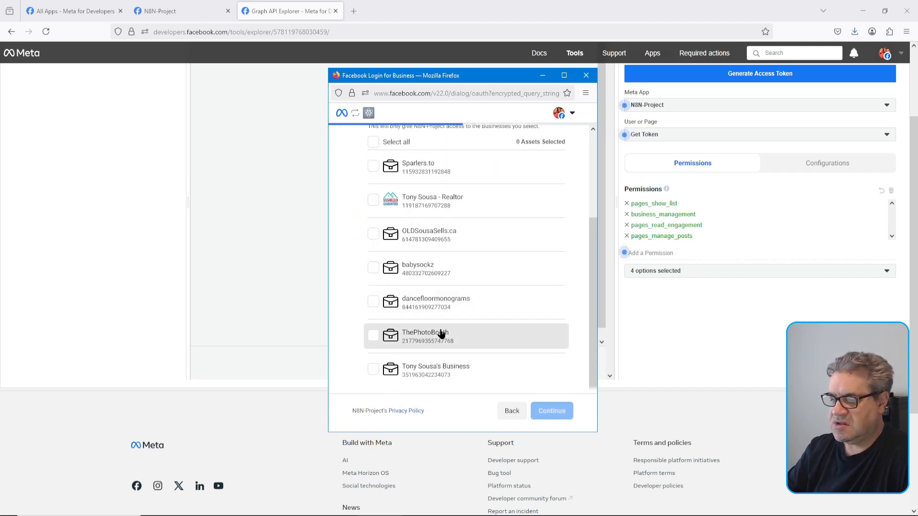
{"action": "scroll", "coordinate": [440, 333], "scroll_direction": "up", "scroll_amount": 3}
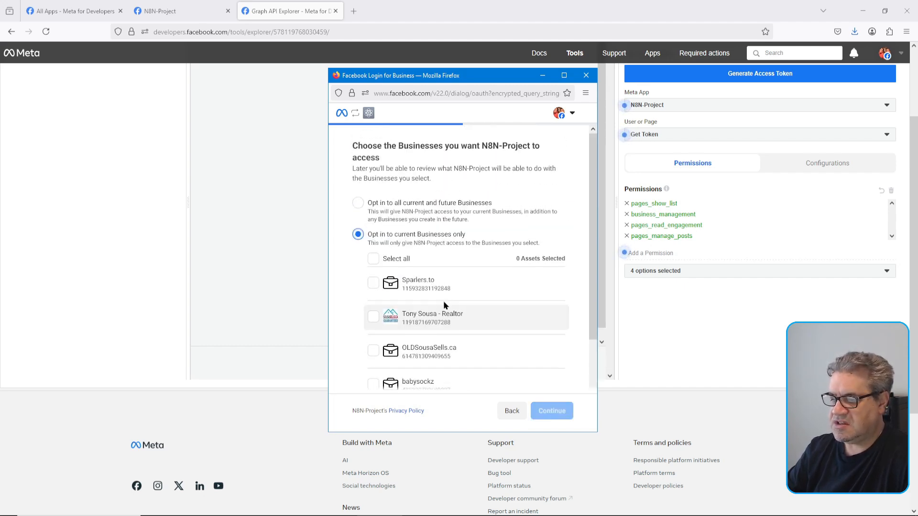
Opt in to all current and future Businesses, and save N8N-Project's access request to complete the connection
{"action": "left_click", "coordinate": [358, 204]}
{"action": "left_click", "coordinate": [541, 407]}
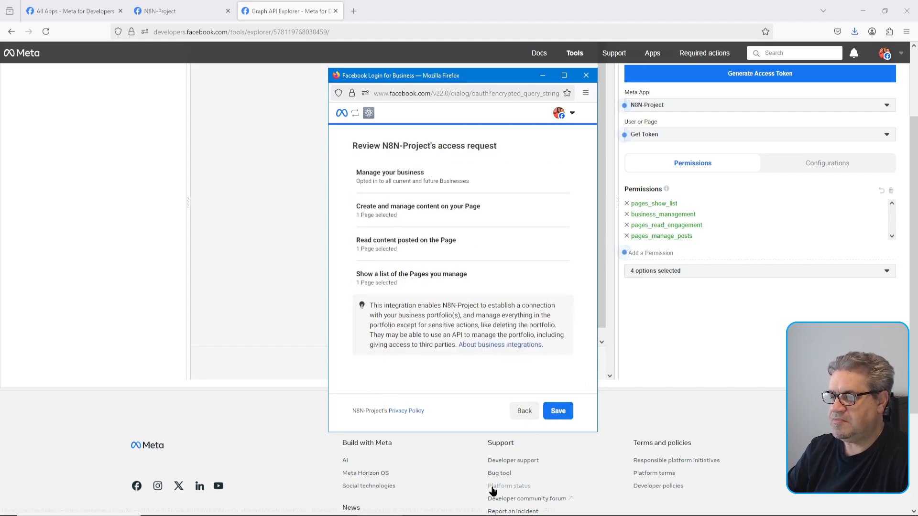
{"action": "left_click", "coordinate": [563, 414]}
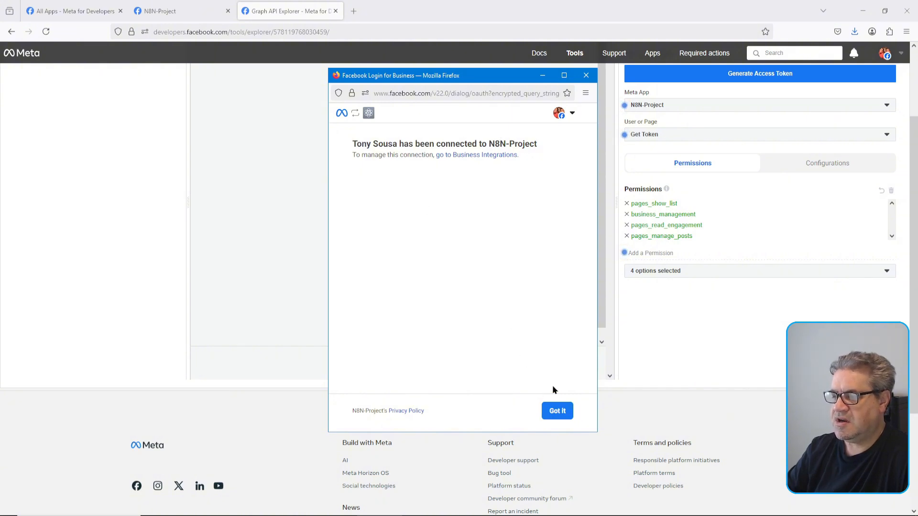
{"action": "left_click", "coordinate": [557, 410]}
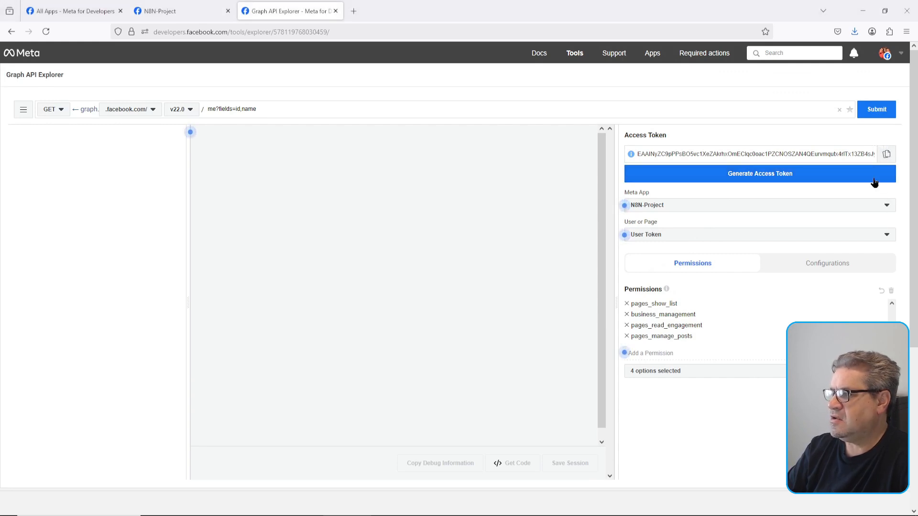
Open the Access Token Debugger in a new browser tab and switch to it
{"action": "mouse_move", "coordinate": [575, 53]}
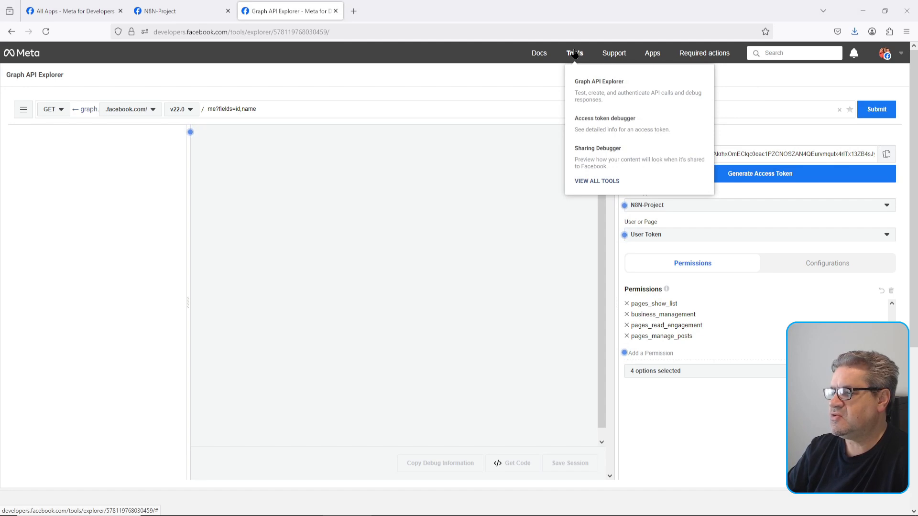
{"action": "right_click", "coordinate": [588, 119]}
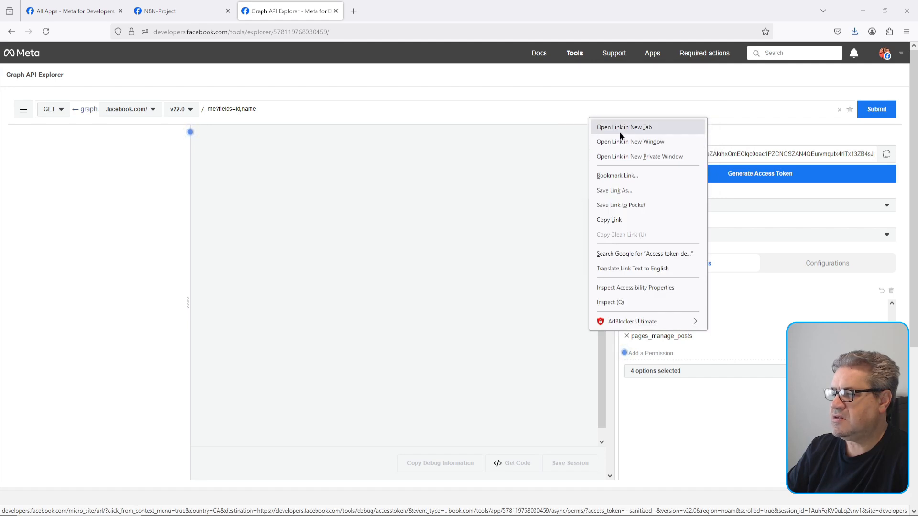
{"action": "left_click", "coordinate": [626, 127]}
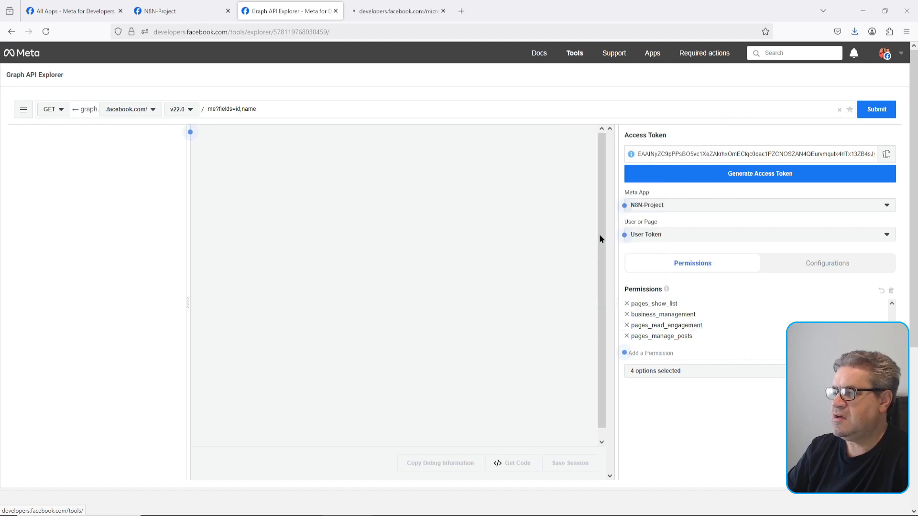
{"action": "left_click", "coordinate": [369, 13]}
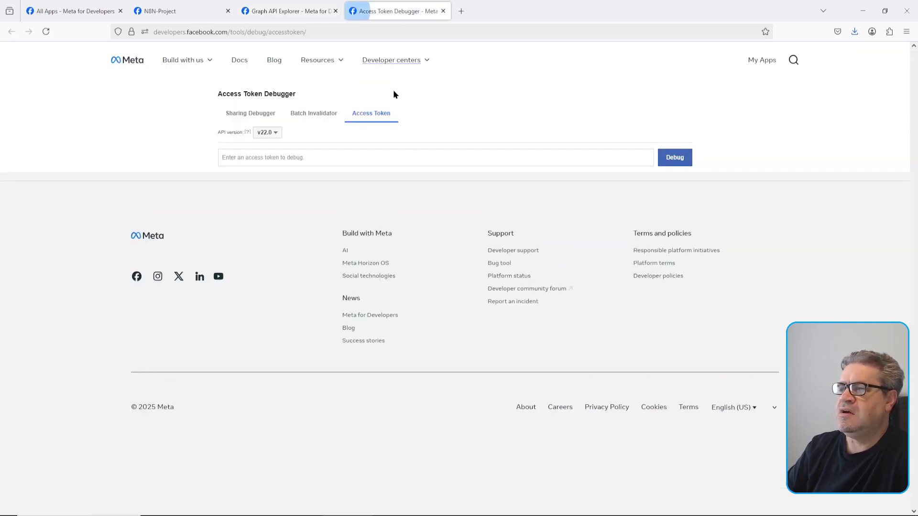
Paste the generated access token into the debugger, debug it and check its Expires entry
{"action": "left_click", "coordinate": [273, 158]}
{"action": "key", "text": "ctrl+v"}
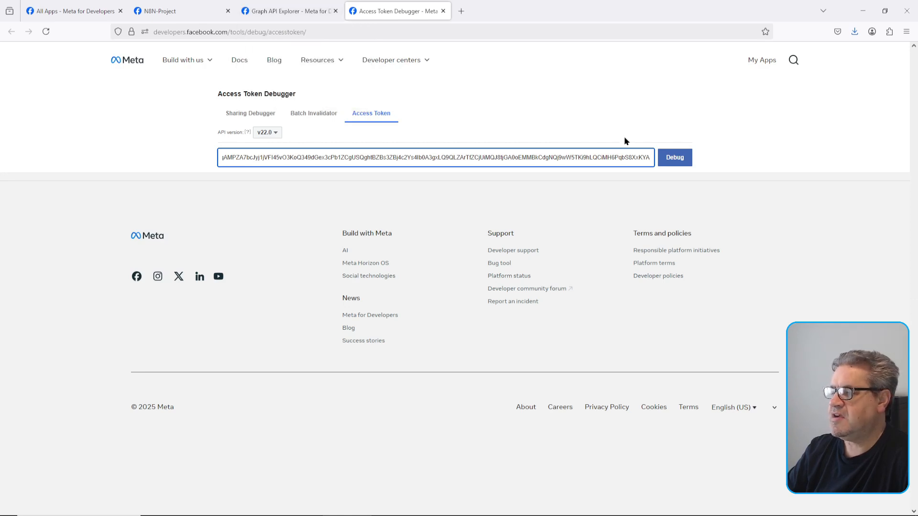
{"action": "left_click", "coordinate": [675, 158]}
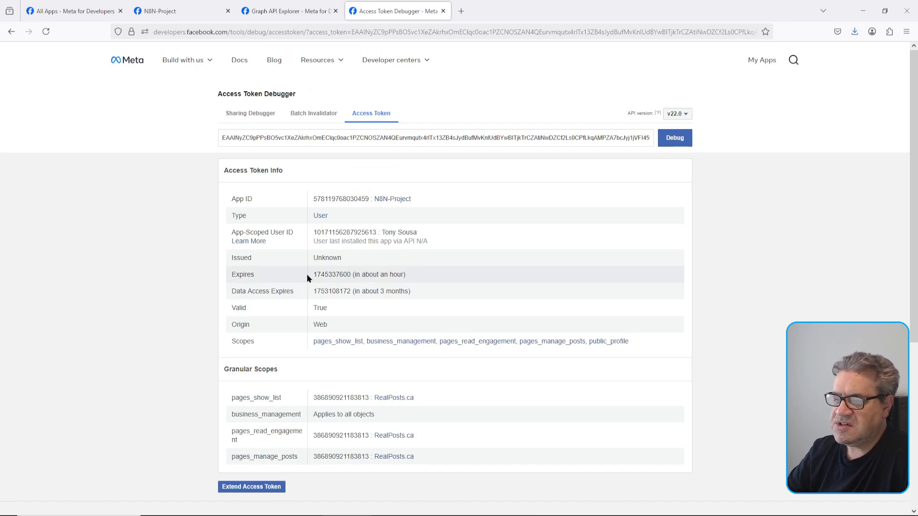
{"action": "left_click_drag", "start_coordinate": [231, 275], "coordinate": [272, 283]}
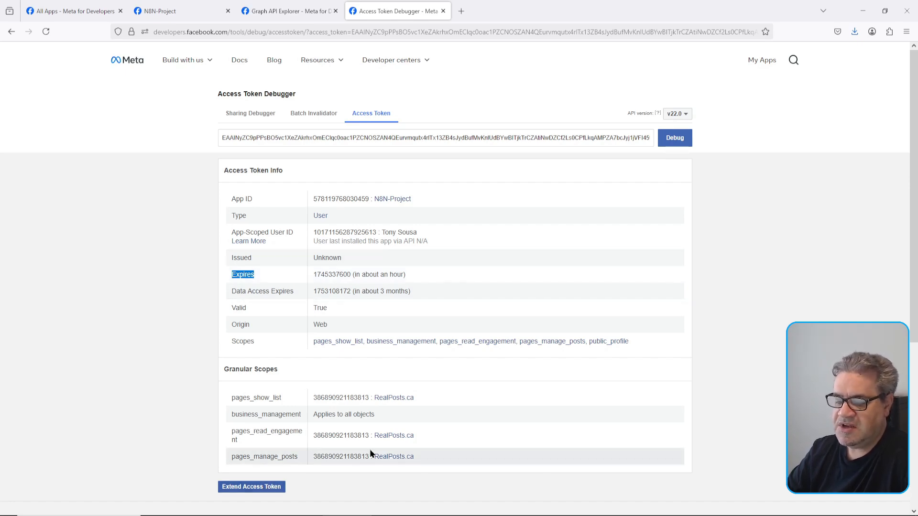
Extend the access token and copy the new long-lived token
{"action": "scroll", "coordinate": [370, 453], "scroll_direction": "down", "scroll_amount": 5}
{"action": "left_click", "coordinate": [250, 288]}
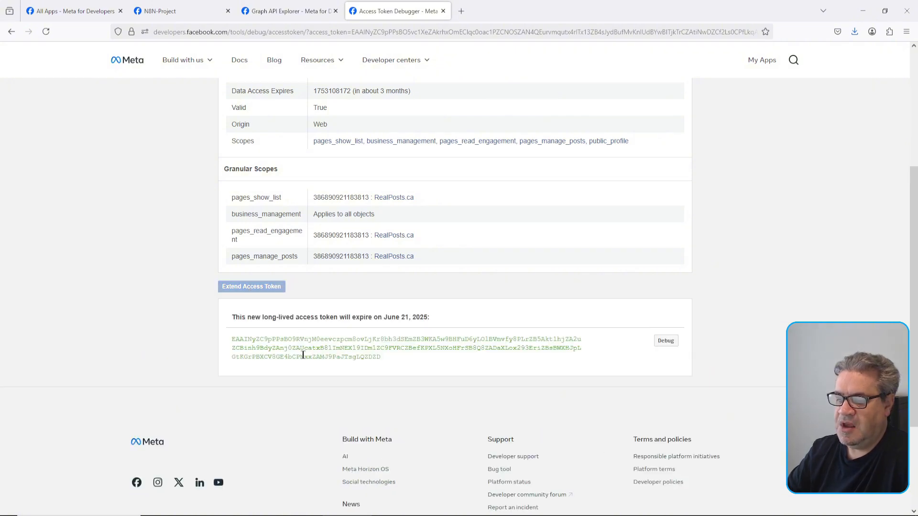
{"action": "triple_click", "coordinate": [321, 340]}
{"action": "right_click", "coordinate": [321, 340]}
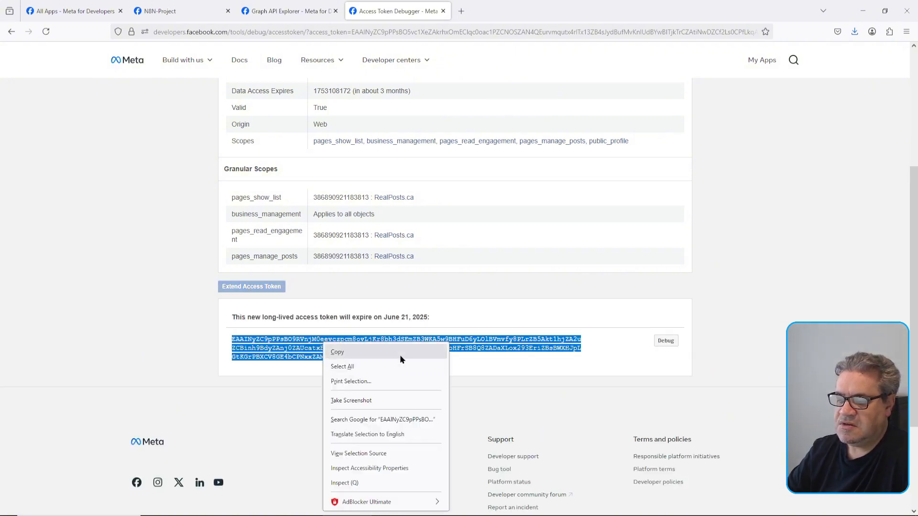
{"action": "left_click", "coordinate": [399, 354]}
Reopen Graph API Explorer, replace its access token with the copied long-lived token and submit the me?fields=id,name query
{"action": "scroll", "coordinate": [768, 338], "scroll_direction": "up", "scroll_amount": 5}
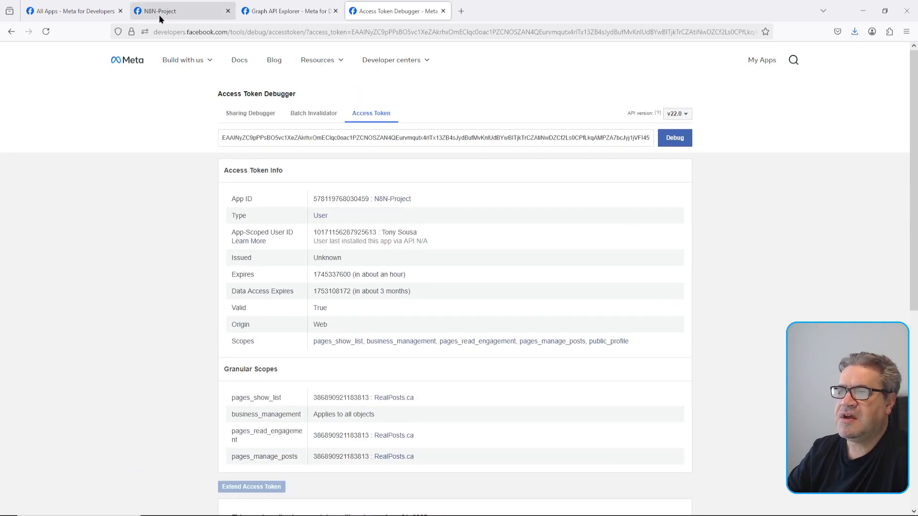
{"action": "left_click", "coordinate": [275, 7]}
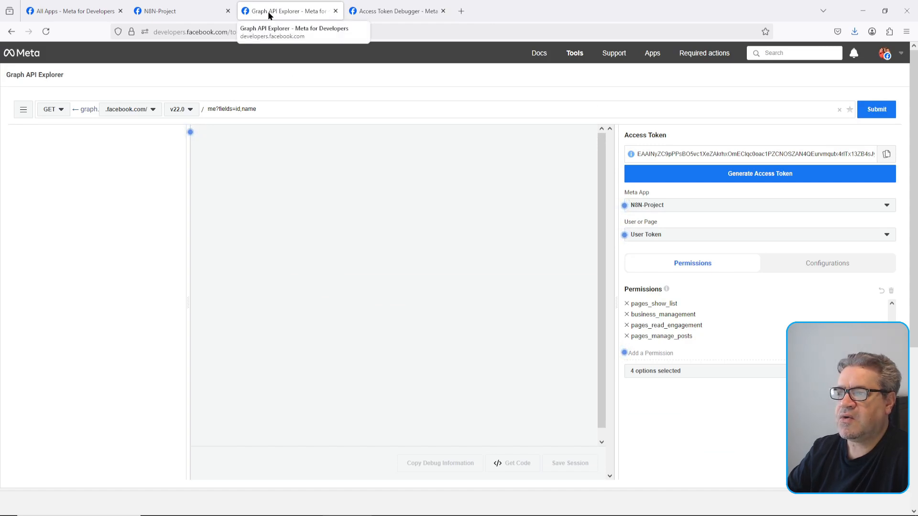
{"action": "mouse_move", "coordinate": [576, 55]}
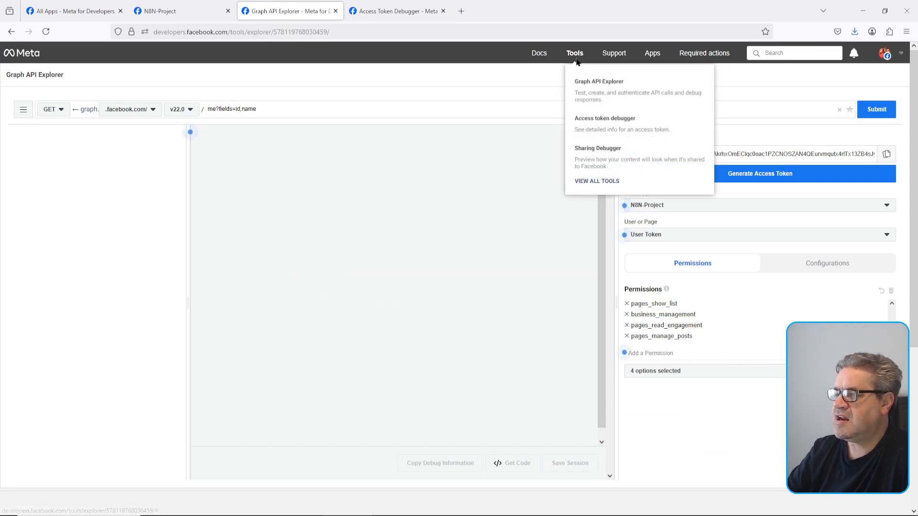
{"action": "left_click", "coordinate": [594, 83]}
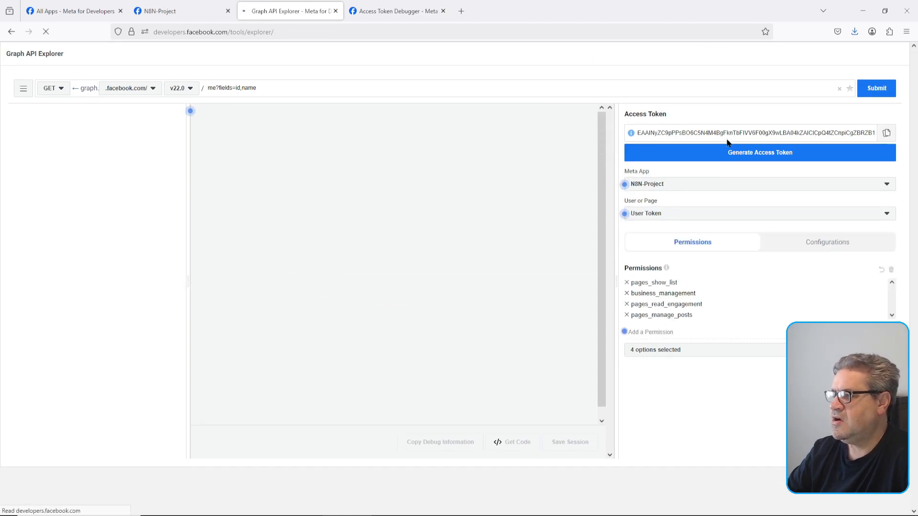
{"action": "double_click", "coordinate": [827, 131]}
{"action": "key", "text": "Delete"}
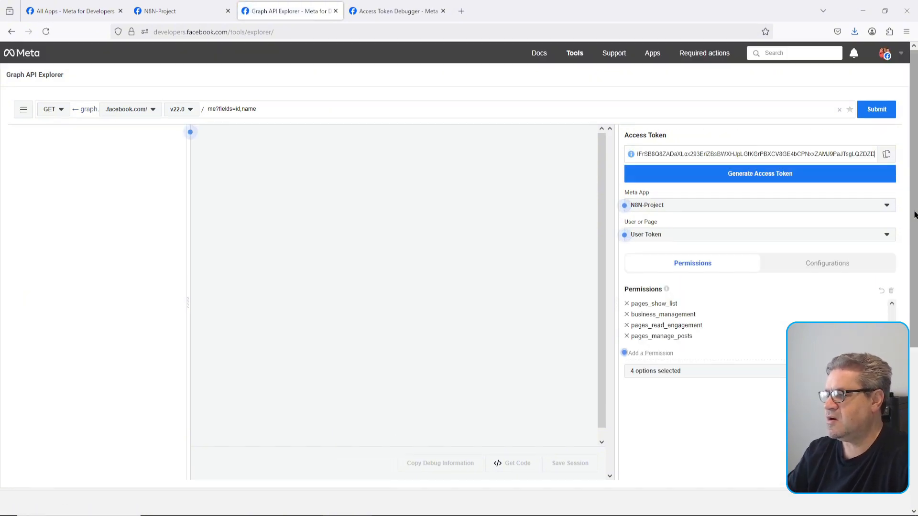
{"action": "left_click", "coordinate": [869, 112]}
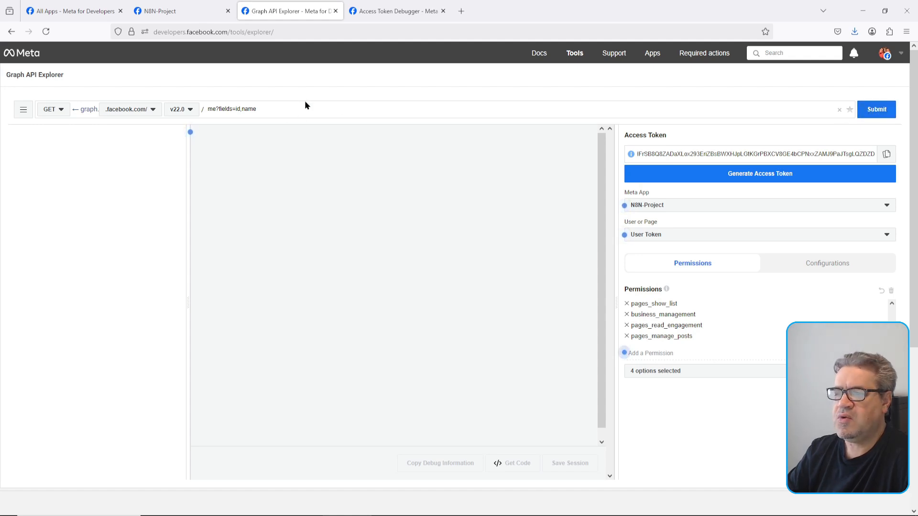
{"action": "left_click", "coordinate": [894, 113]}
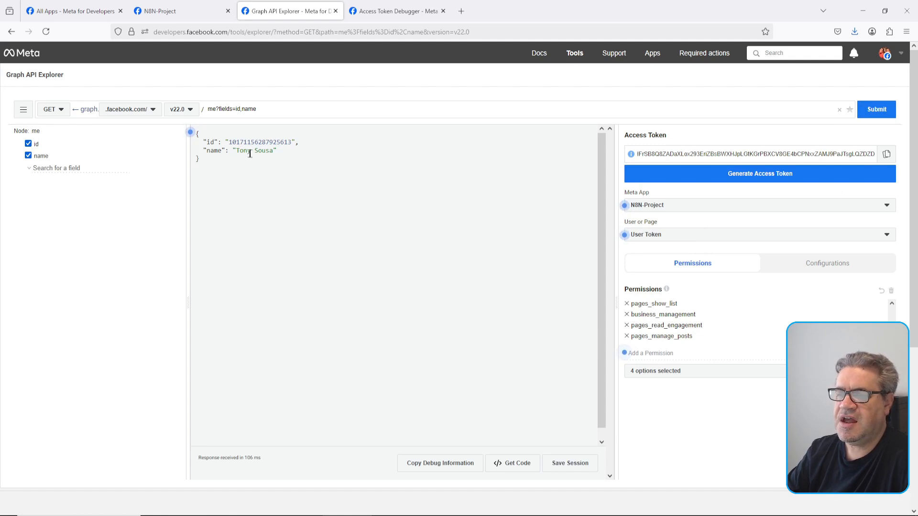
Replace the query path with me/accounts and submit the GET request
{"action": "left_click", "coordinate": [269, 111]}
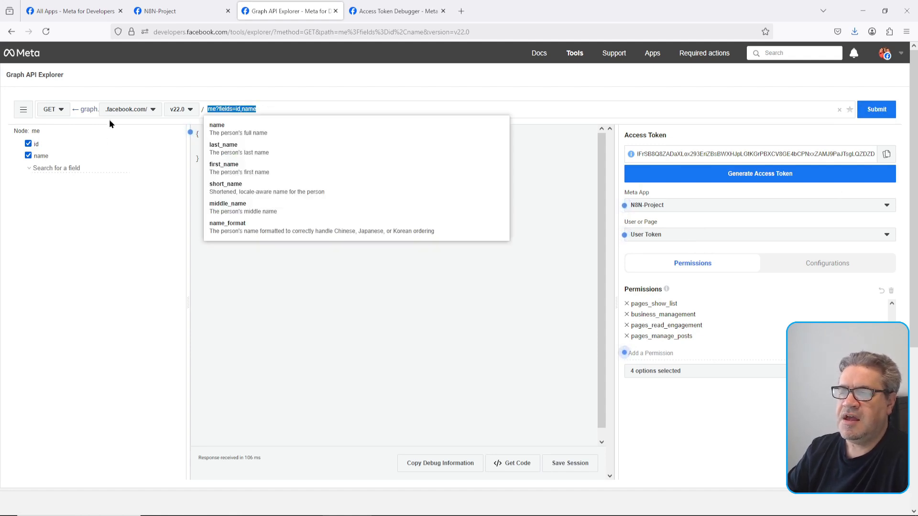
{"action": "key", "text": "BackSpace"}
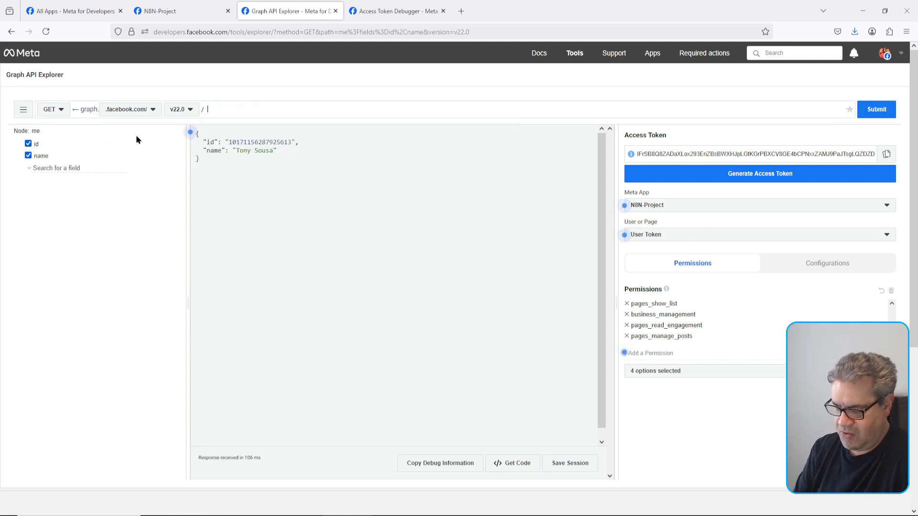
{"action": "type", "text": "me"}
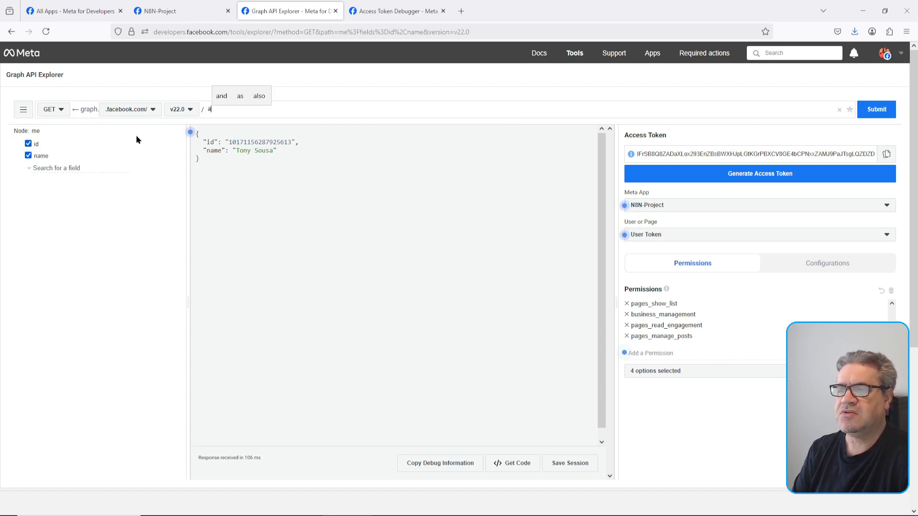
{"action": "type", "text": "/"}
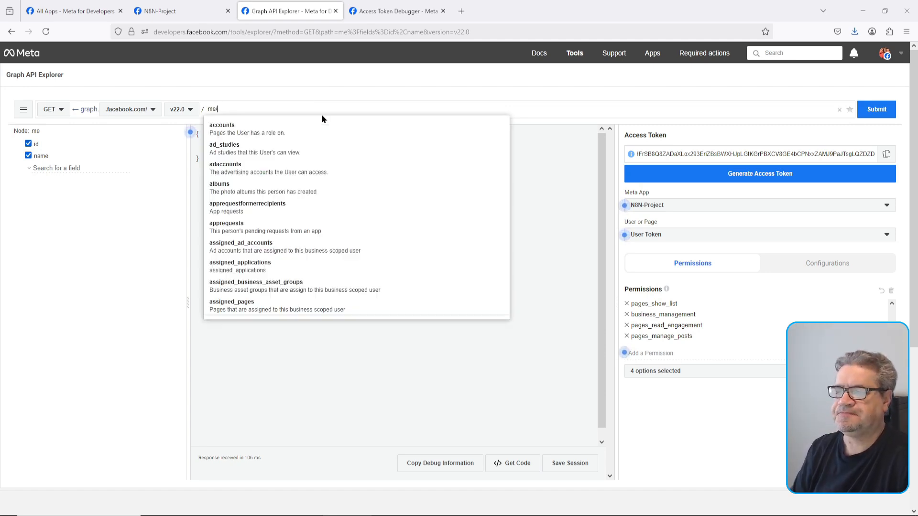
{"action": "key", "text": "Down"}
{"action": "key", "text": "Return"}
{"action": "left_click", "coordinate": [876, 110]}
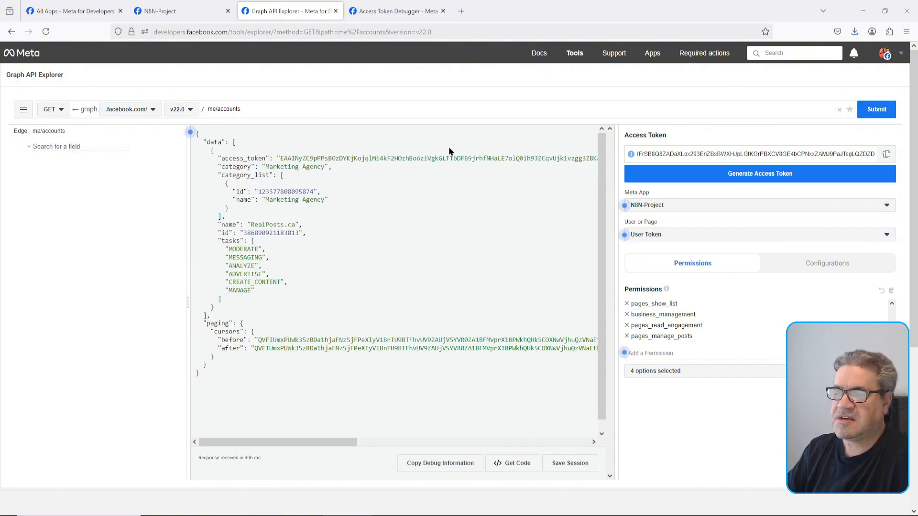
Check the RealPosts.ca Page name in the me/accounts response and select the full access token for copying
{"action": "left_click_drag", "start_coordinate": [272, 228], "coordinate": [296, 222]}
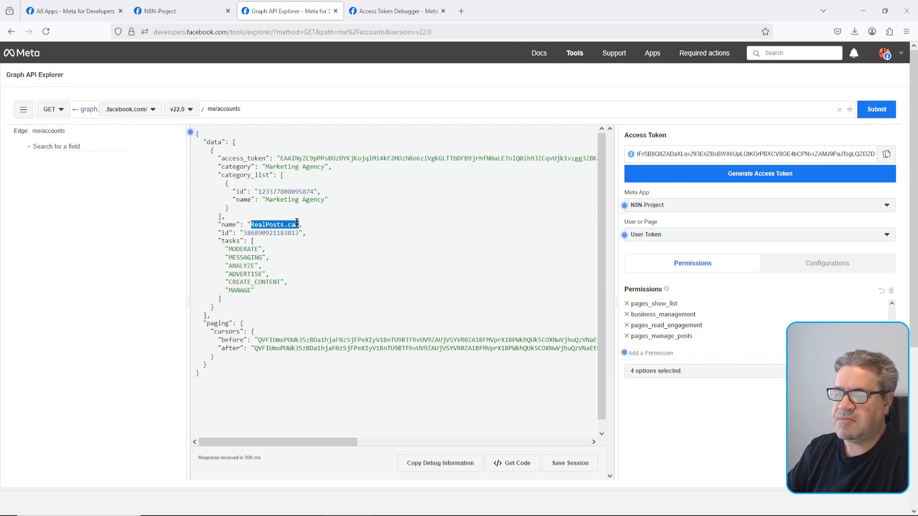
{"action": "left_click", "coordinate": [334, 286]}
{"action": "left_click", "coordinate": [688, 154]}
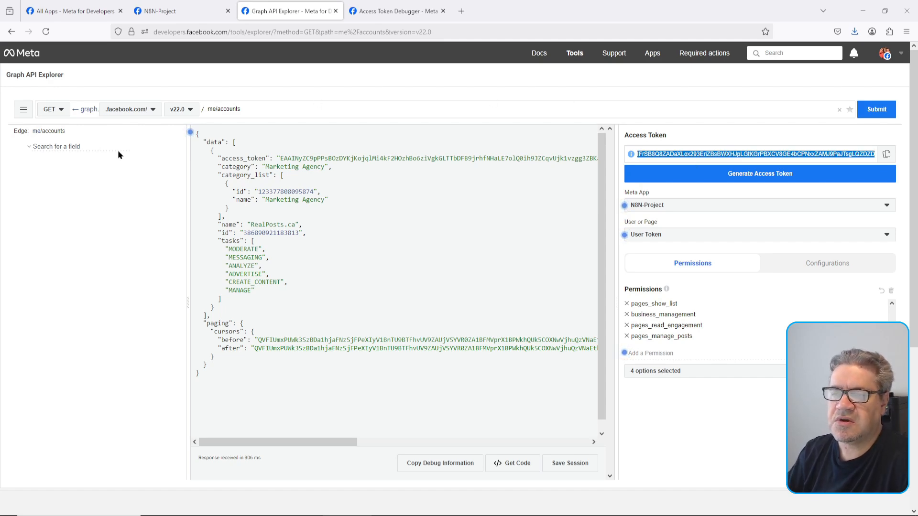
Switch to n8n, add a manual trigger as the workflow's first step and move it to the canvas's upper-left area
{"action": "key", "text": "alt+Tab"}
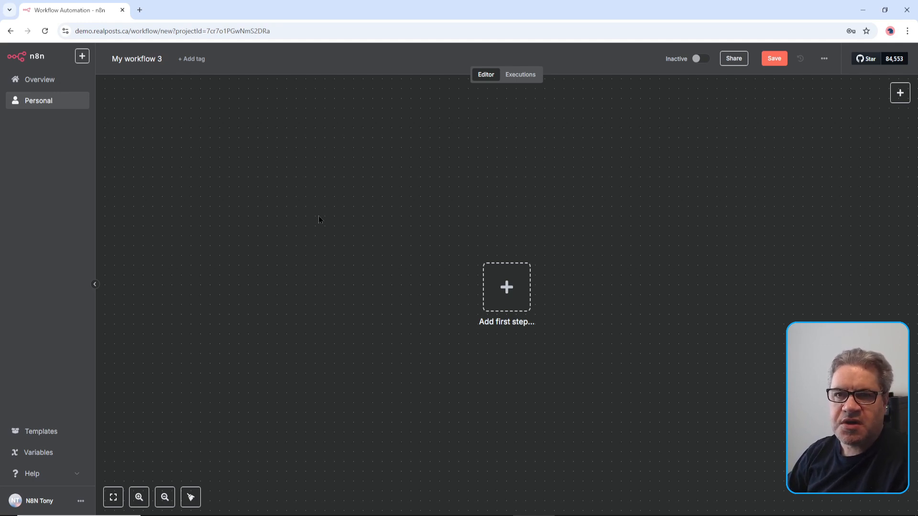
{"action": "left_click", "coordinate": [506, 287]}
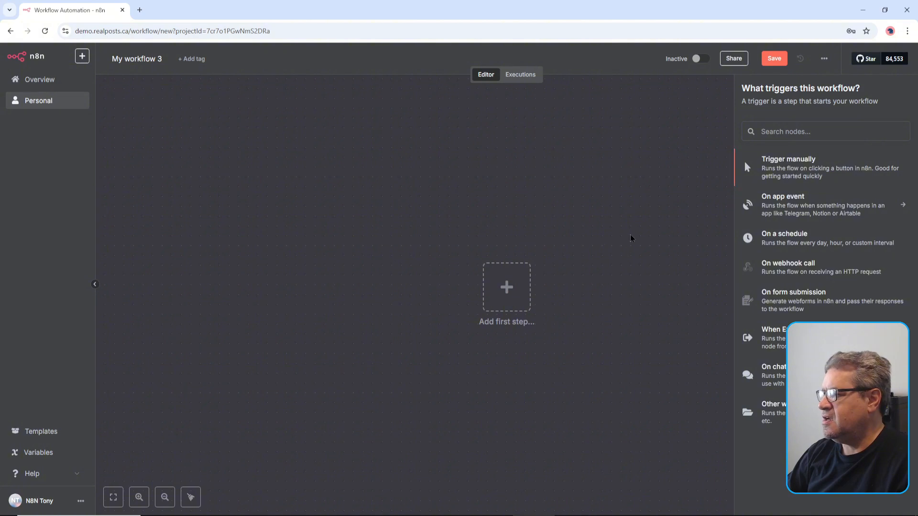
{"action": "left_click", "coordinate": [794, 165]}
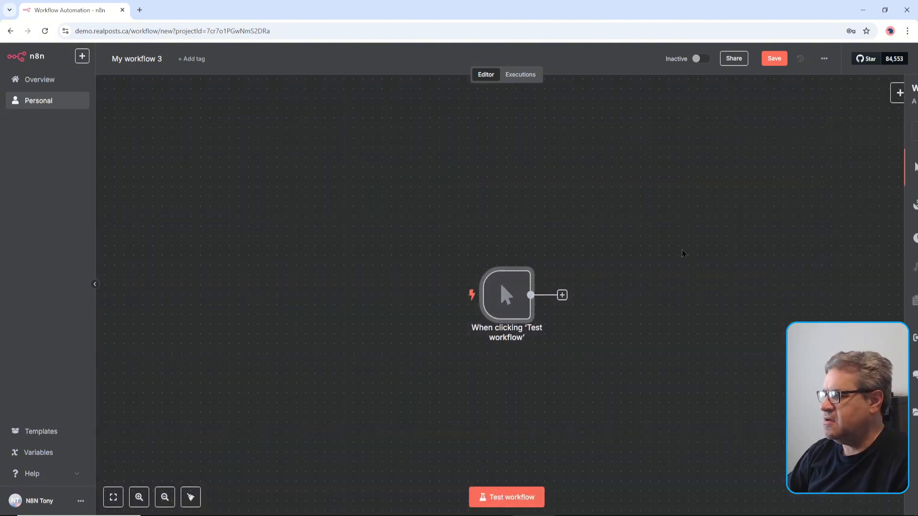
{"action": "left_click_drag", "start_coordinate": [500, 282], "coordinate": [241, 166]}
Search for "fac" and add a Facebook Graph API node after the manual trigger
{"action": "left_click", "coordinate": [314, 168]}
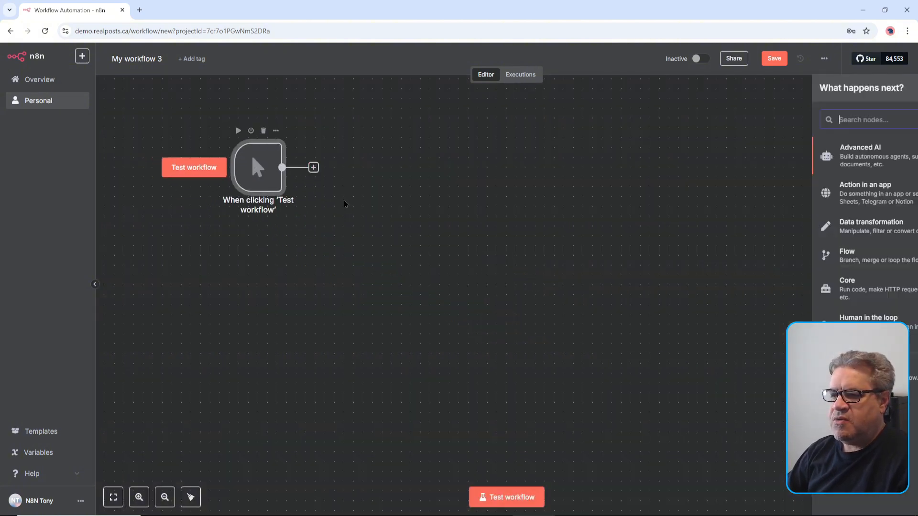
{"action": "type", "text": "fac"}
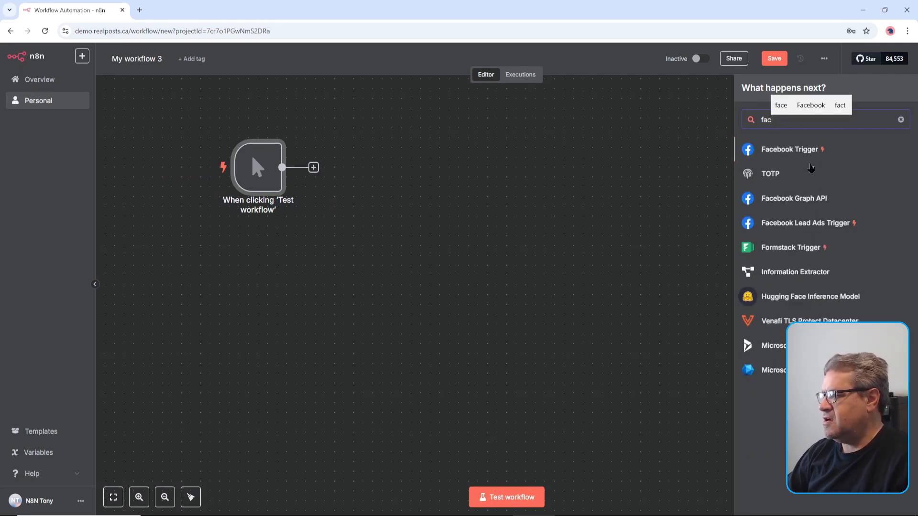
{"action": "left_click", "coordinate": [793, 199]}
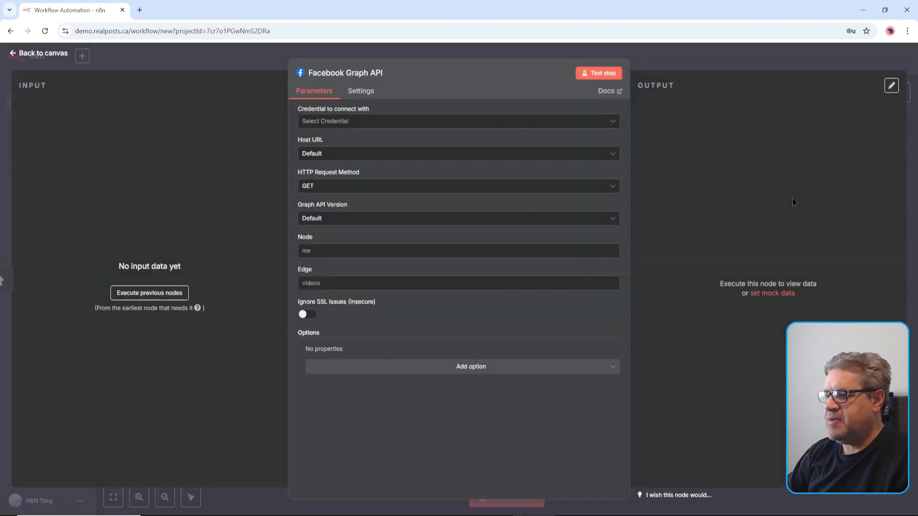
Create a Facebook Graph API credential for the node, paste the copied access token into it, save it and close it
{"action": "left_click", "coordinate": [479, 124]}
{"action": "left_click", "coordinate": [440, 146]}
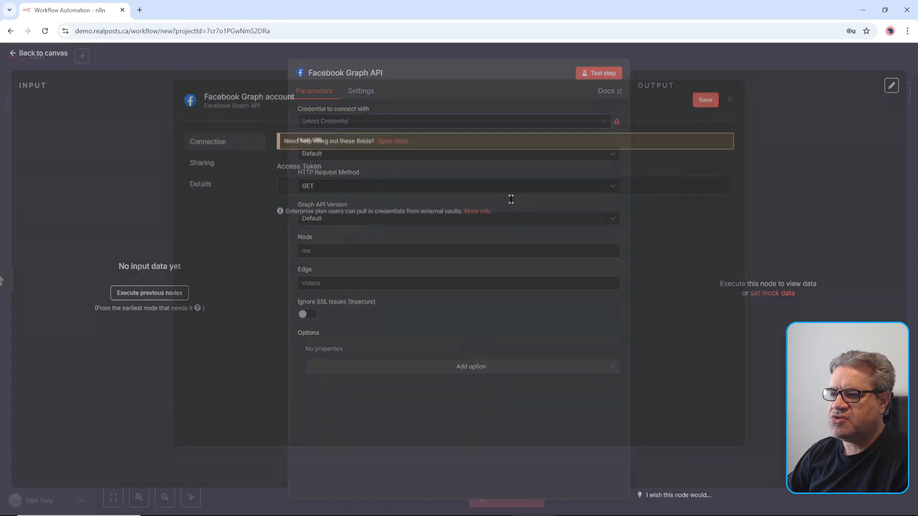
{"action": "left_click", "coordinate": [359, 192]}
{"action": "key", "text": "ctrl+v"}
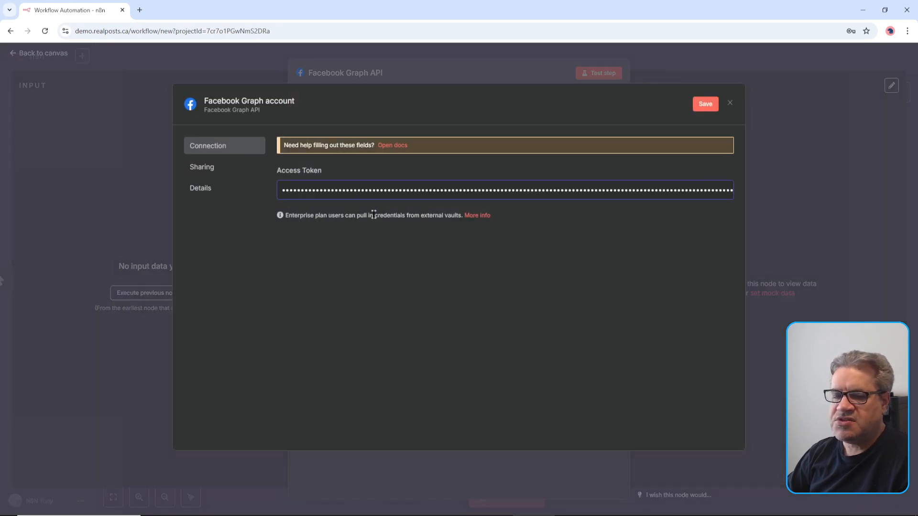
{"action": "left_click", "coordinate": [703, 104]}
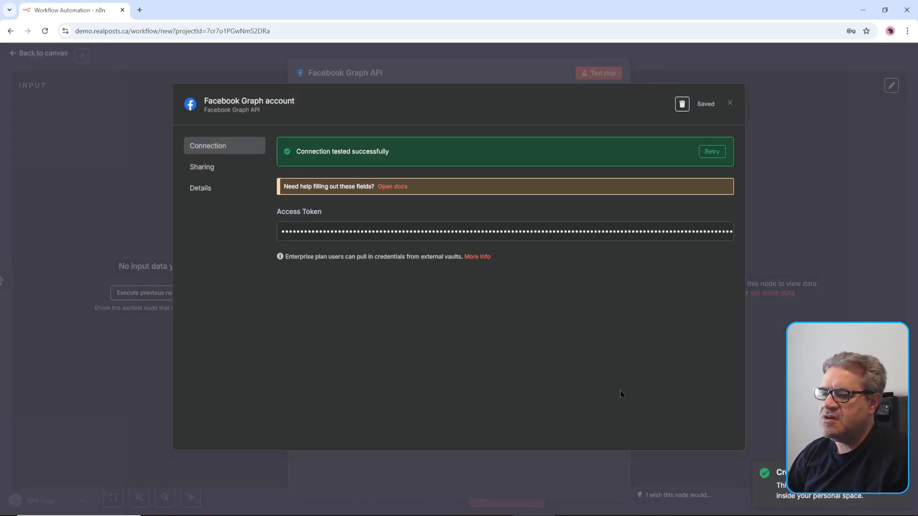
{"action": "left_click", "coordinate": [731, 104]}
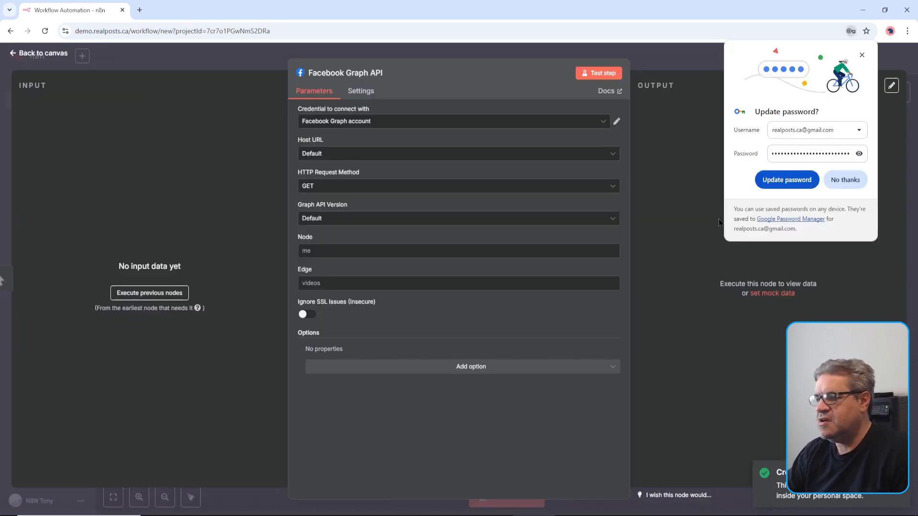
Set the Facebook Graph API node's HTTP request method to POST and its Graph API version to v22.0
{"action": "left_click", "coordinate": [330, 187]}
{"action": "left_click", "coordinate": [322, 225]}
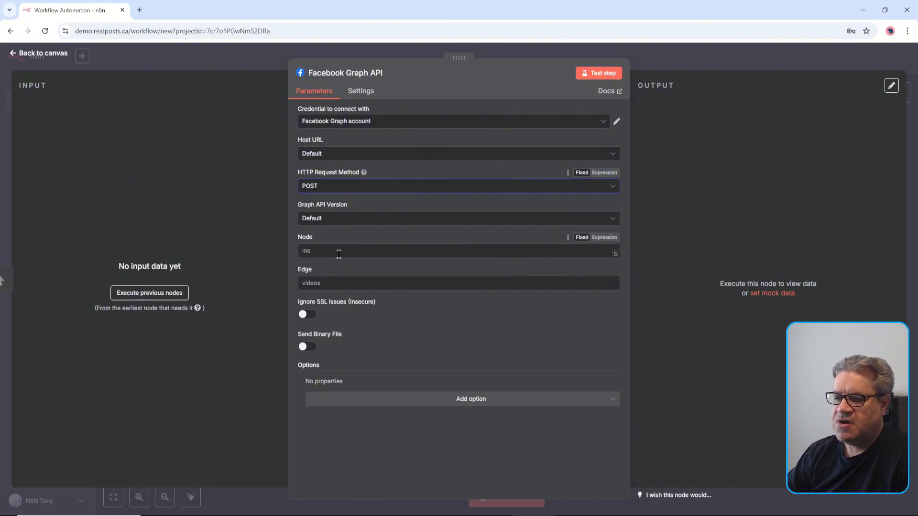
{"action": "left_click", "coordinate": [357, 218]}
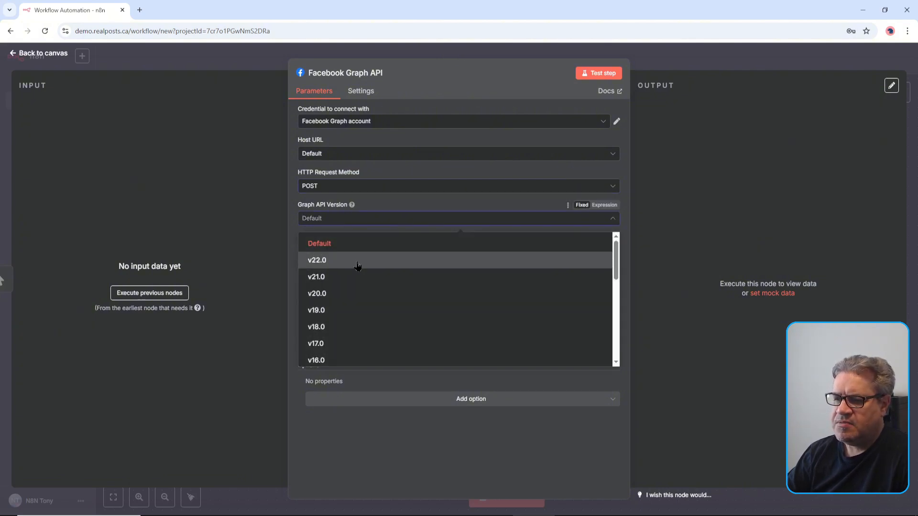
{"action": "left_click", "coordinate": [358, 261]}
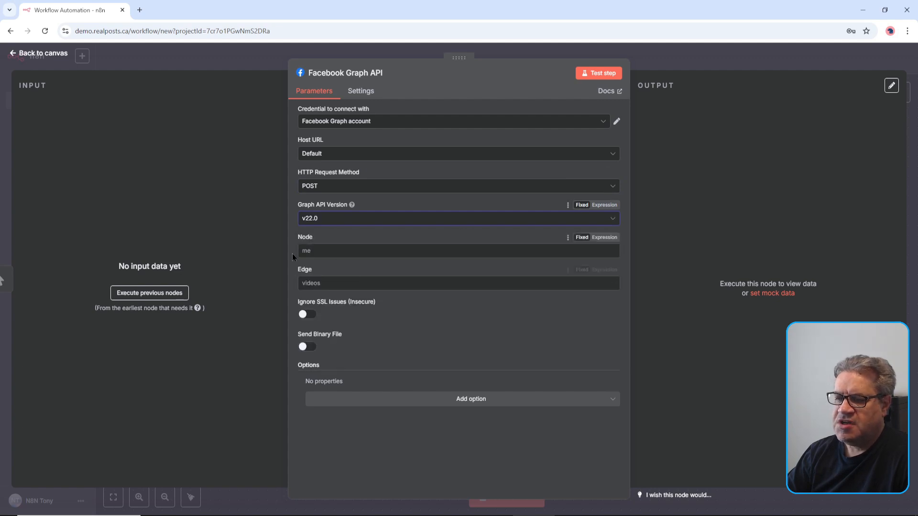
Set the request's Node to "me" and its Edge to "feed"
{"action": "left_click", "coordinate": [317, 254]}
{"action": "type", "text": "me"}
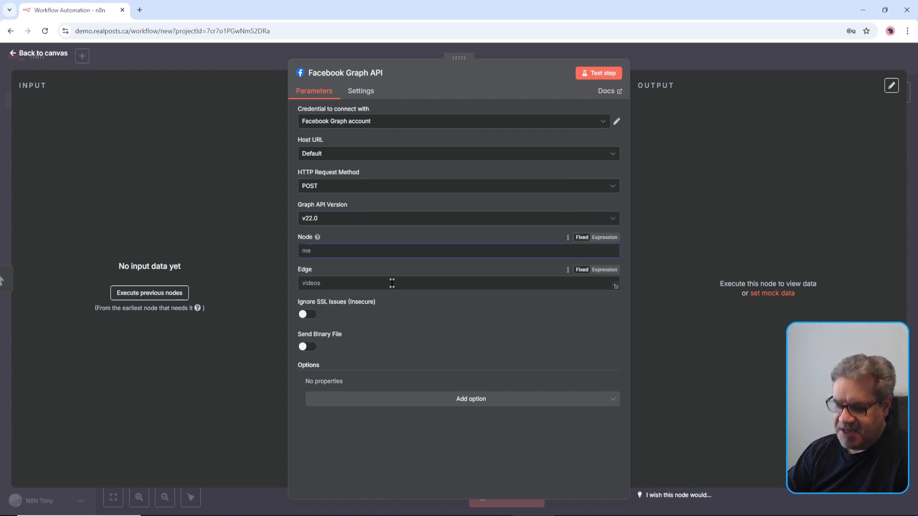
{"action": "left_click", "coordinate": [330, 283]}
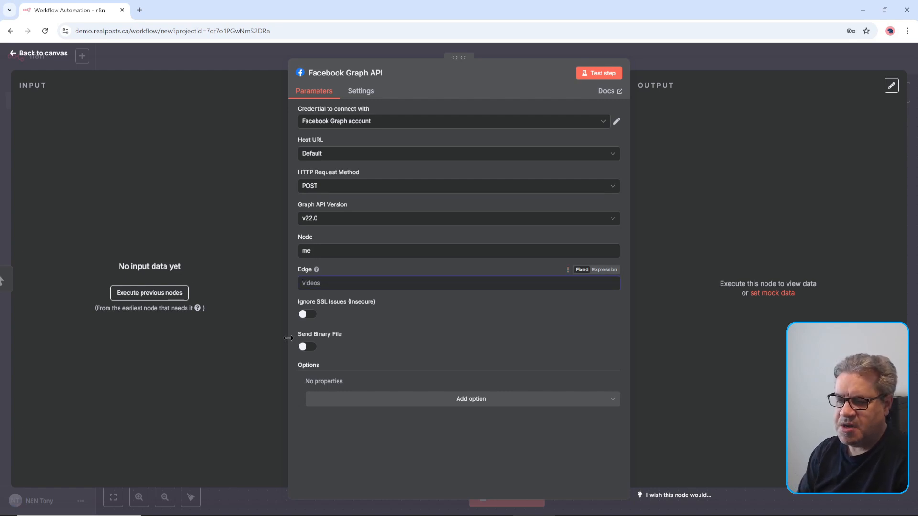
{"action": "type", "text": "feed"}
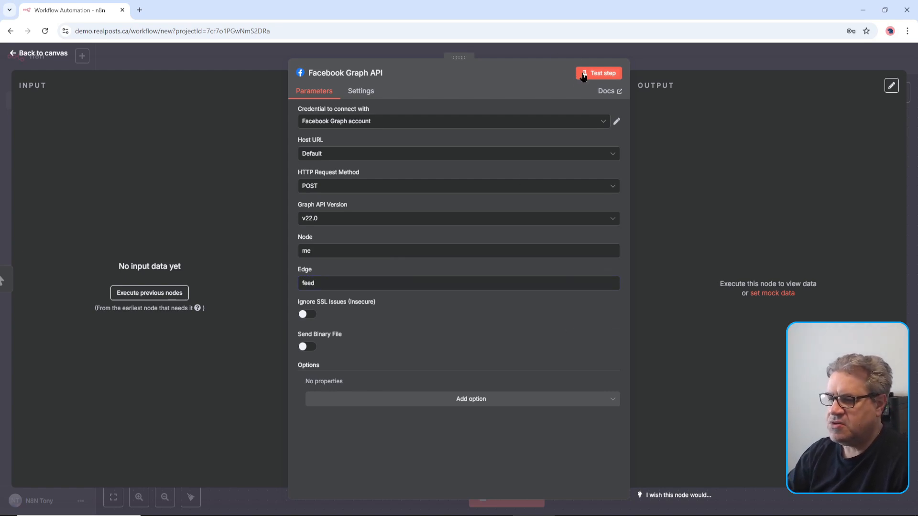
Add a query parameter named "message" with the value "TEST 123" to the Facebook Graph API node
{"action": "left_click", "coordinate": [453, 399]}
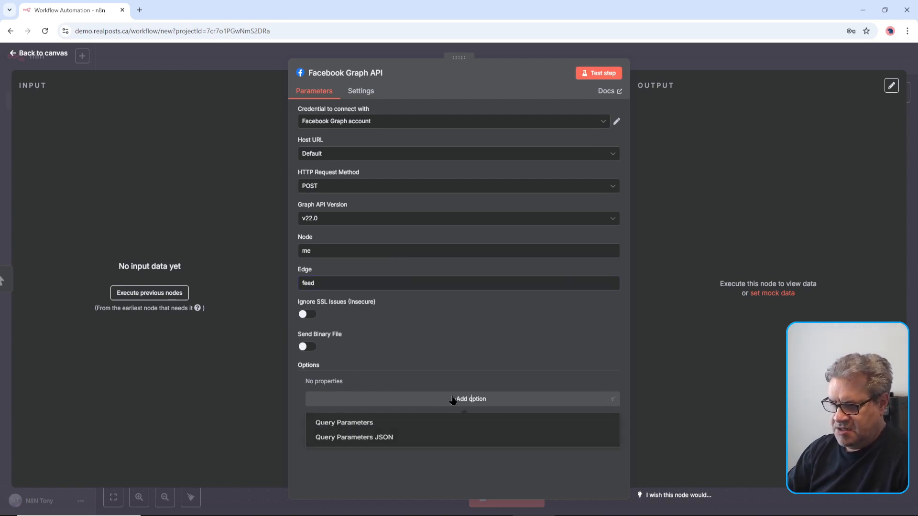
{"action": "left_click", "coordinate": [390, 426]}
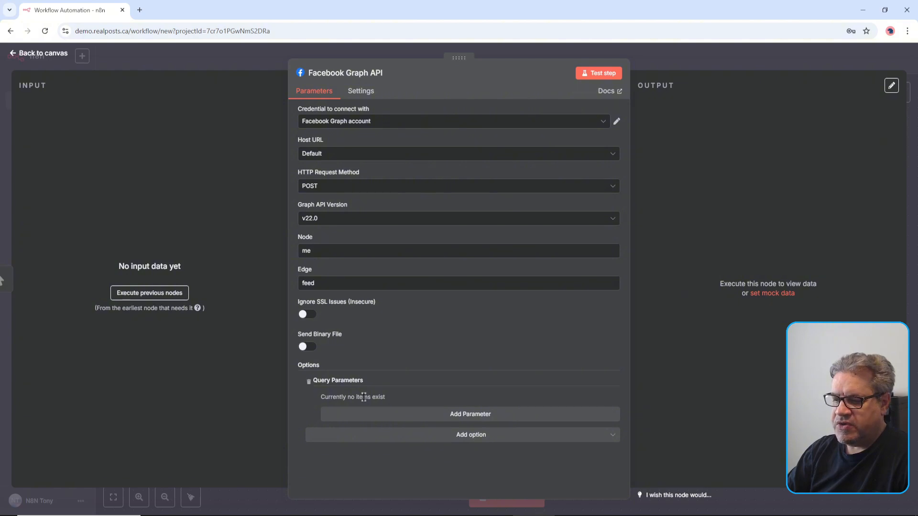
{"action": "left_click", "coordinate": [434, 415]}
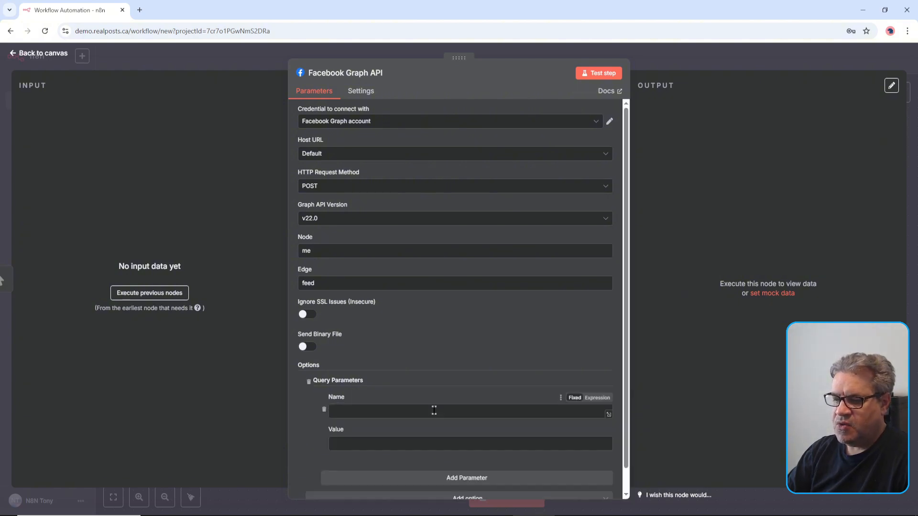
{"action": "type", "text": "message"}
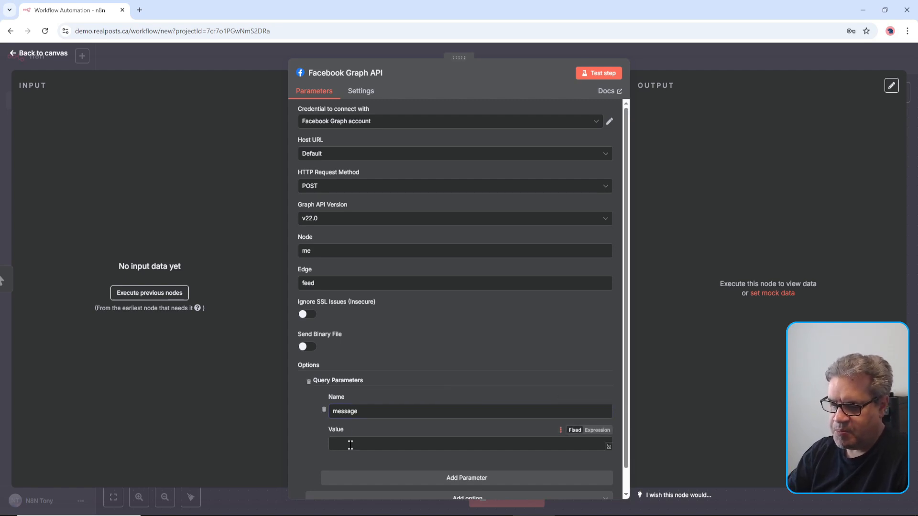
{"action": "left_click", "coordinate": [450, 440]}
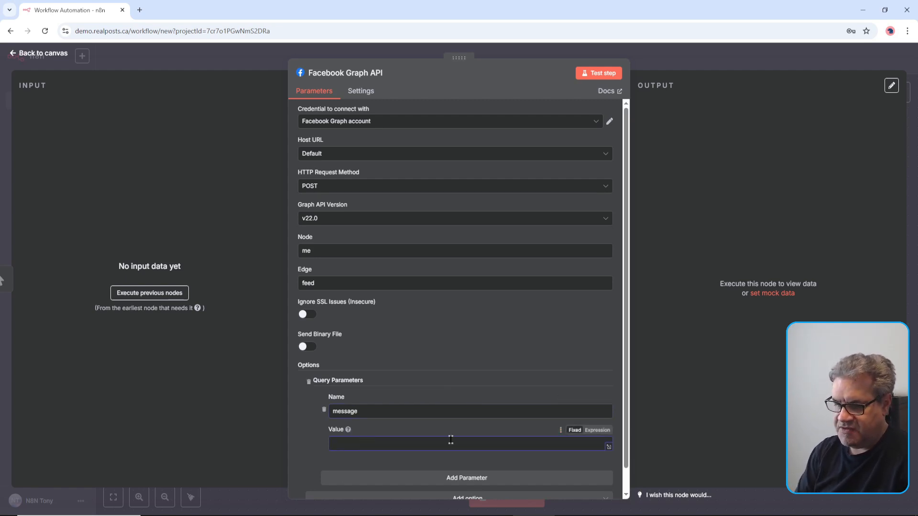
{"action": "type", "text": "TE"}
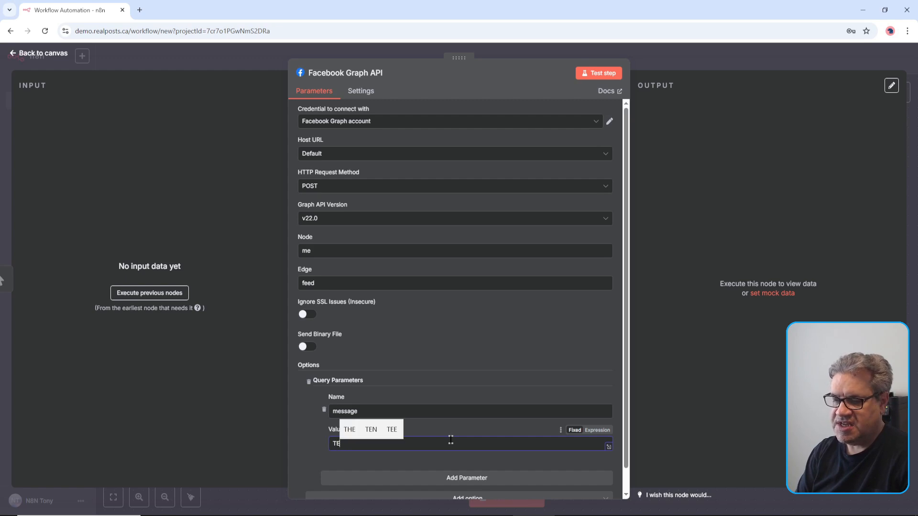
{"action": "type", "text": "ST 123"}
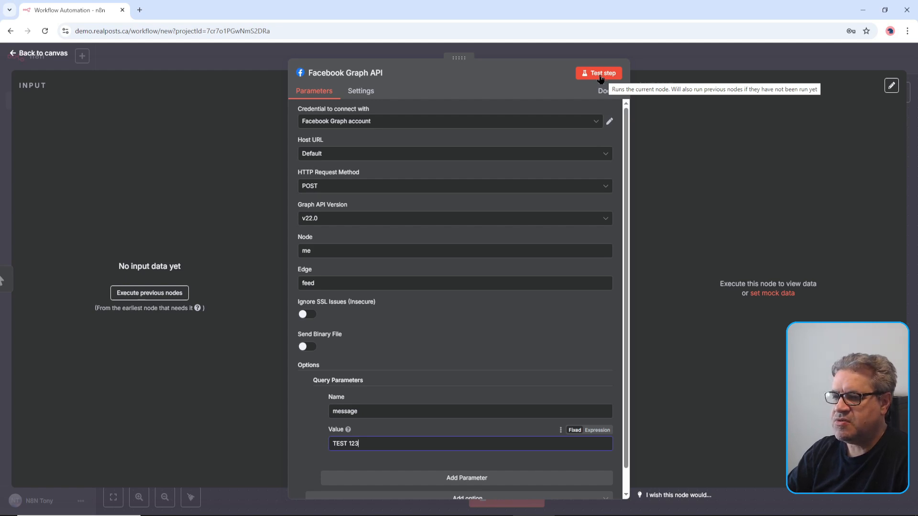
Test the Facebook Graph API node and check the id returned in its output
{"action": "left_click", "coordinate": [601, 73]}
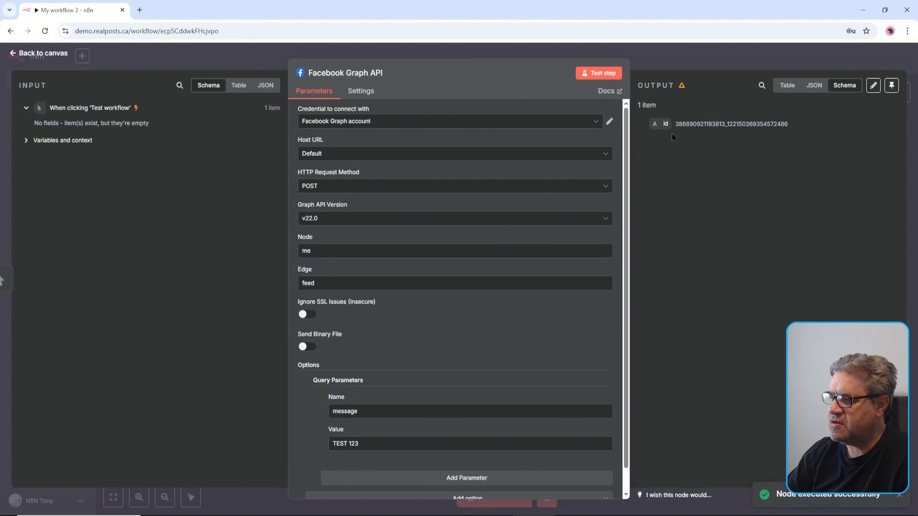
{"action": "left_click_drag", "start_coordinate": [676, 124], "coordinate": [757, 252]}
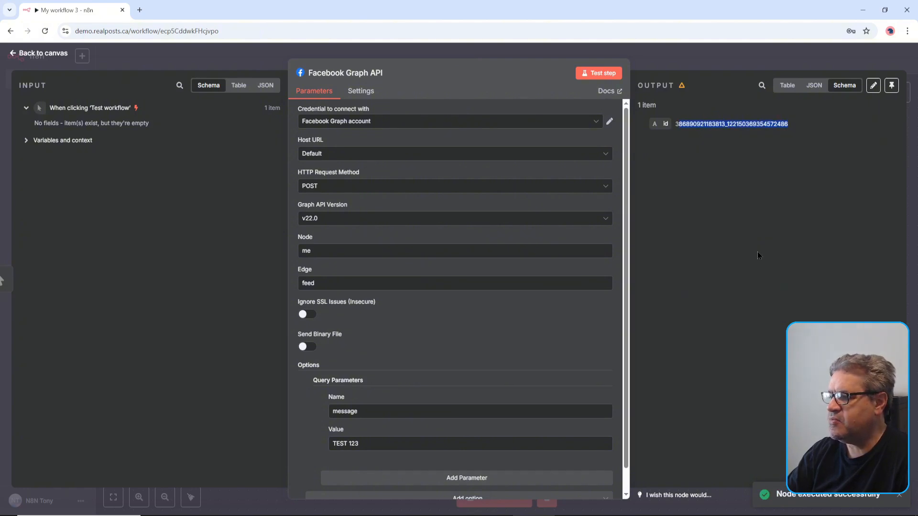
{"action": "left_click", "coordinate": [747, 302]}
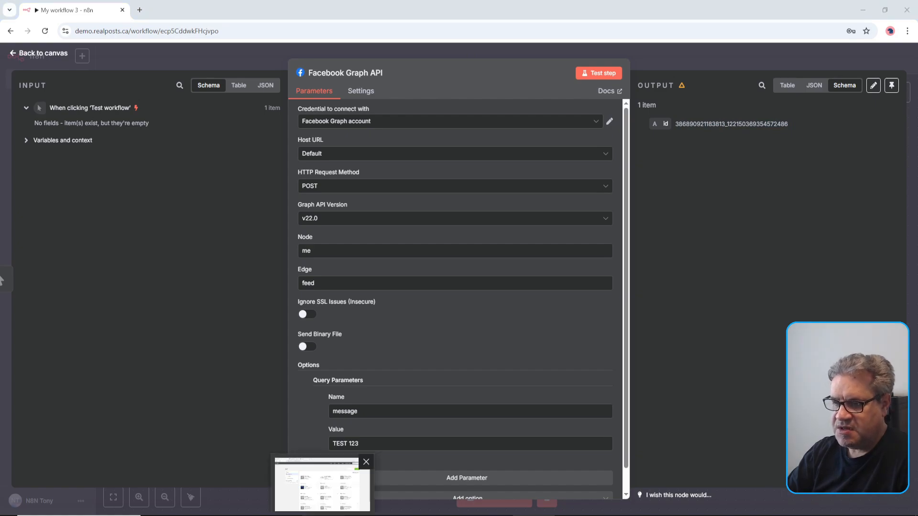
Switch to the RealPosts.ca Facebook Page, reload it and check its posts for the test message
{"action": "left_click", "coordinate": [323, 514]}
{"action": "scroll", "coordinate": [421, 260], "scroll_direction": "up", "scroll_amount": 3}
{"action": "scroll", "coordinate": [615, 258], "scroll_direction": "up", "scroll_amount": 5}
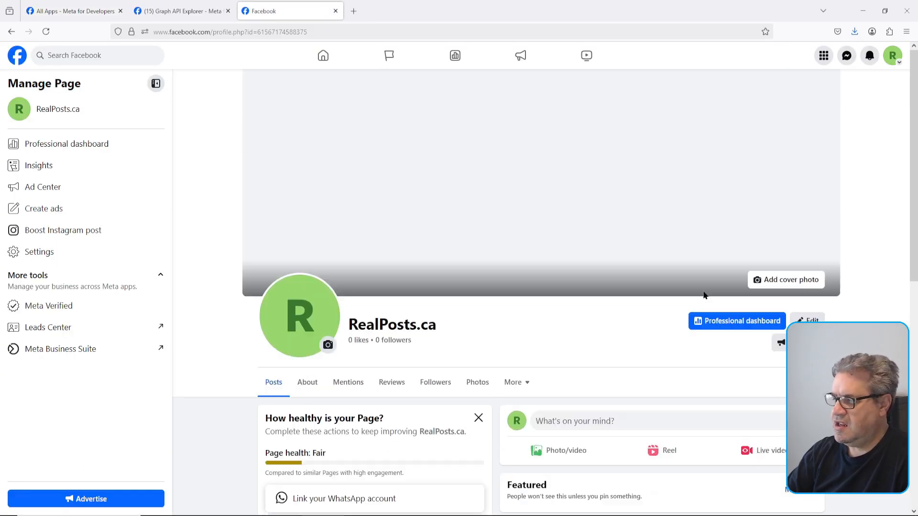
{"action": "scroll", "coordinate": [723, 260], "scroll_direction": "down", "scroll_amount": 4}
{"action": "left_click", "coordinate": [46, 31]}
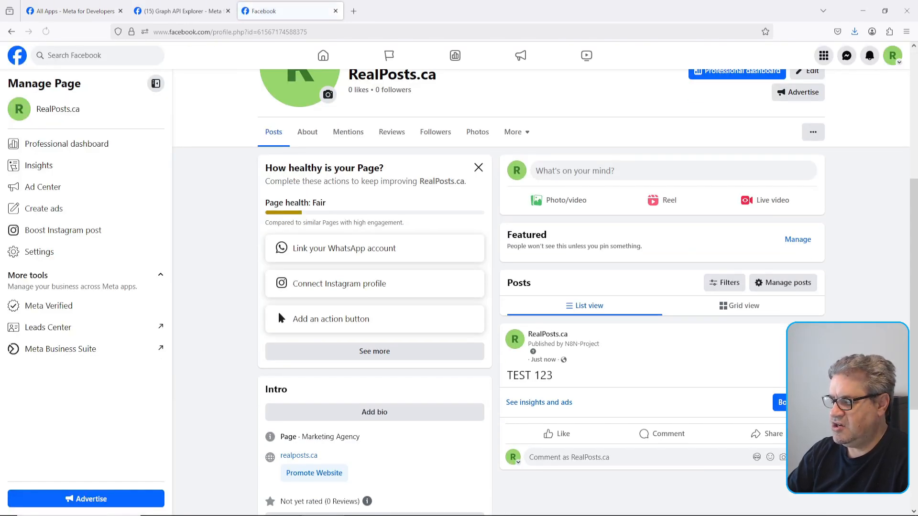
{"action": "scroll", "coordinate": [666, 373], "scroll_direction": "down", "scroll_amount": 1}
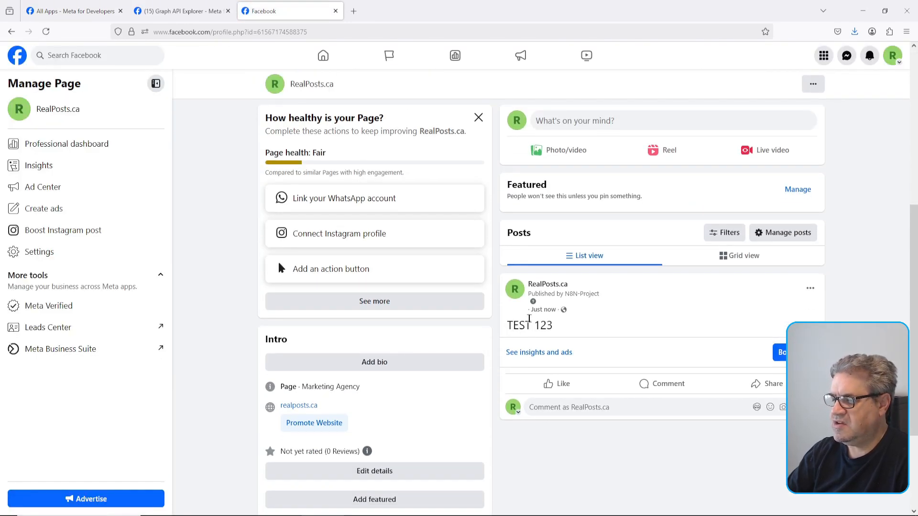
{"action": "mouse_move", "coordinate": [537, 310]}
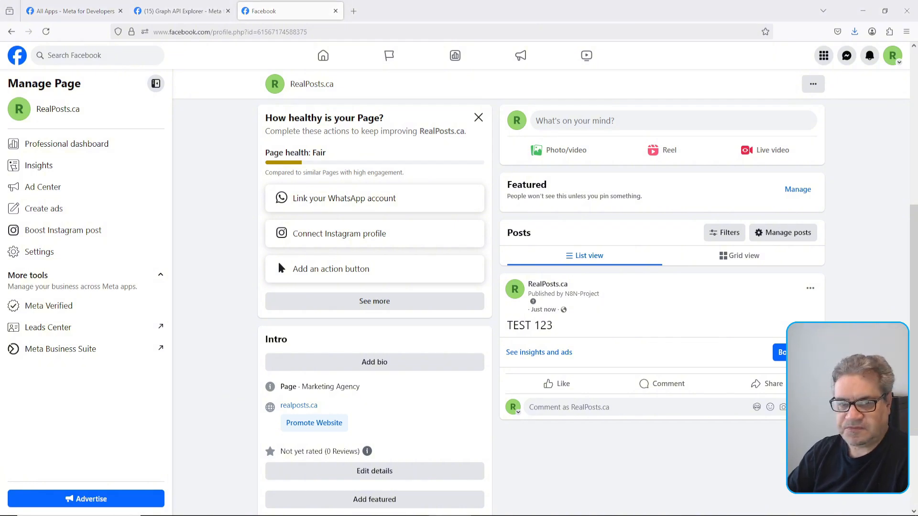
Return to n8n, review the Facebook Graph API node's parameters and go back to the workflow canvas
{"action": "key", "text": "alt+Tab"}
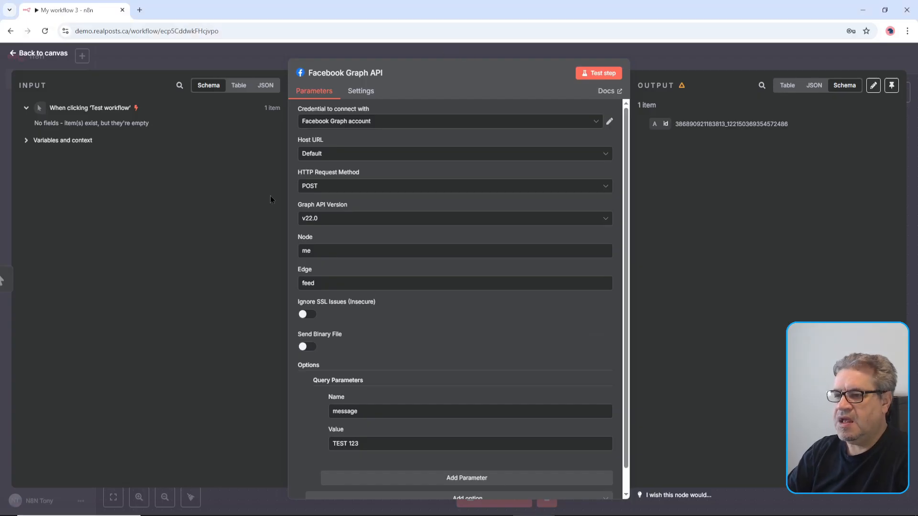
{"action": "scroll", "coordinate": [466, 306], "scroll_direction": "down", "scroll_amount": 1}
{"action": "scroll", "coordinate": [592, 113], "scroll_direction": "up", "scroll_amount": 1}
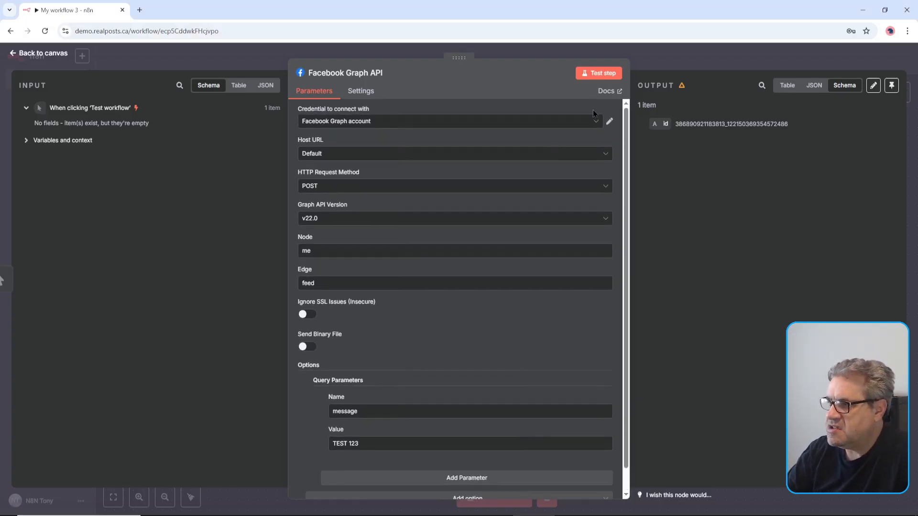
{"action": "left_click", "coordinate": [618, 56]}
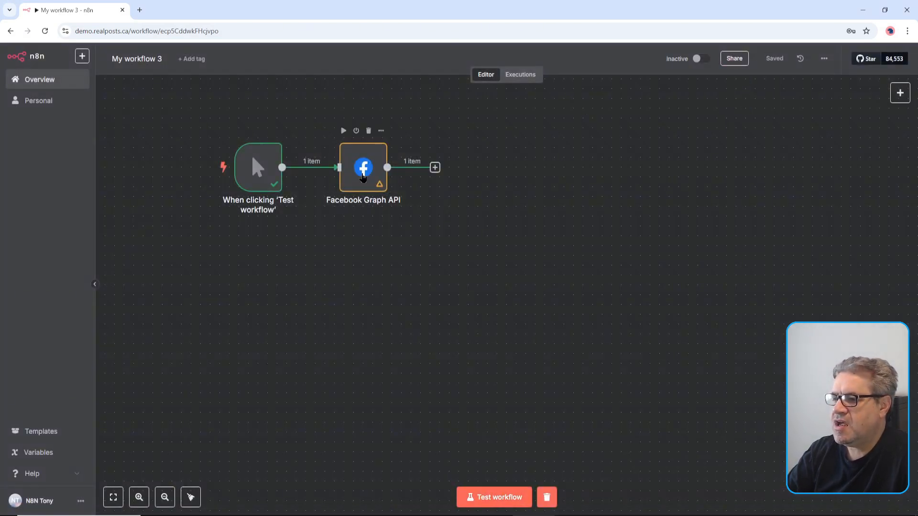
Move the Facebook Graph API node slightly lower on the canvas and save the workflow
{"action": "left_click_drag", "start_coordinate": [369, 168], "coordinate": [379, 189]}
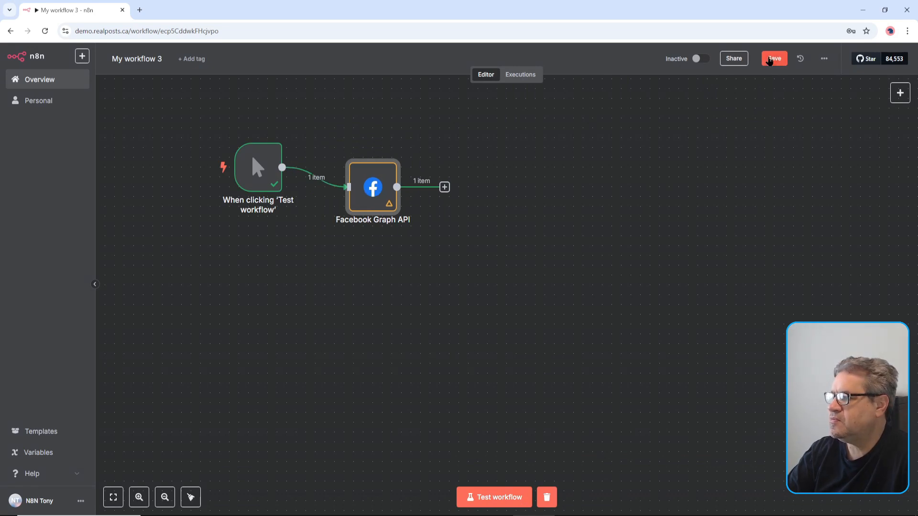
{"action": "left_click", "coordinate": [773, 59]}
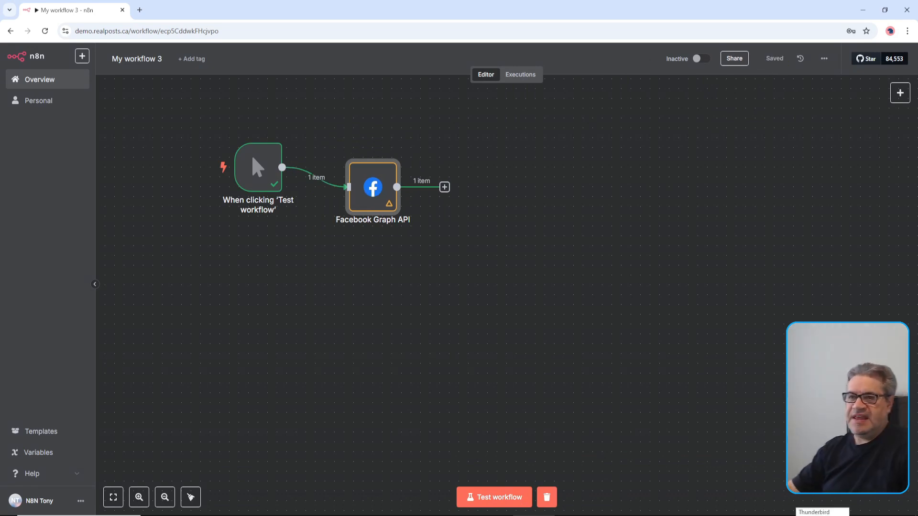
{"action": "mouse_move", "coordinate": [744, 515]}
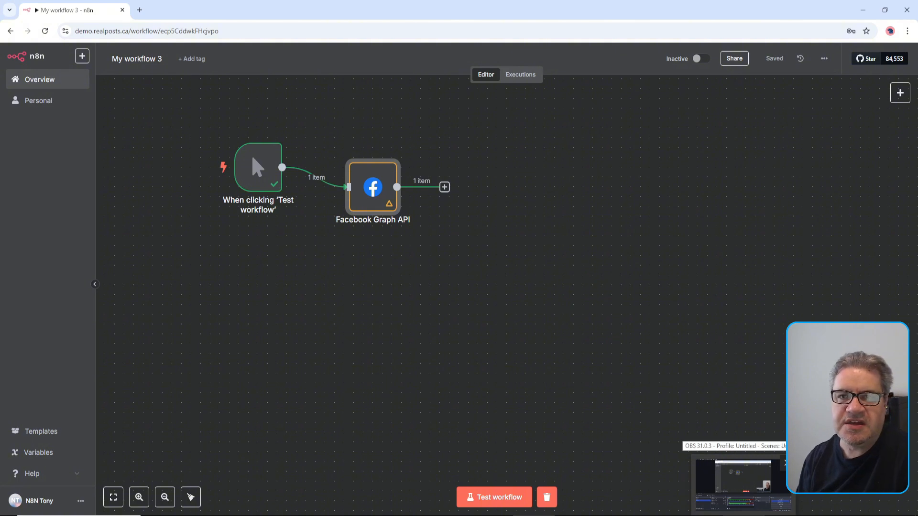